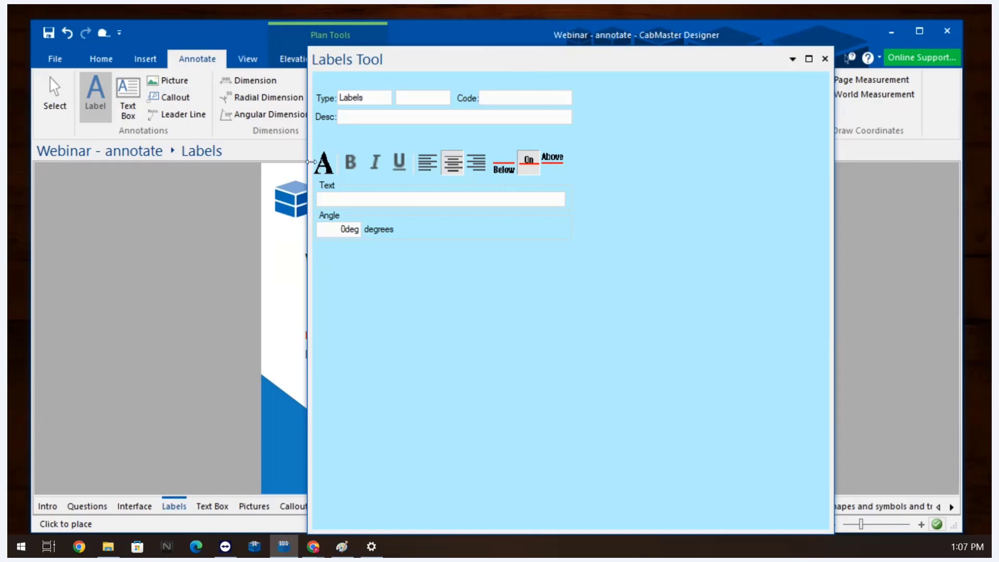
# Review the default label settings, including the font options and the text field, leaving them as they are
pyautogui.moveTo(307, 170)
pyautogui.mouseDown()
pyautogui.moveTo(386, 171)
pyautogui.moveTo(311, 181)
pyautogui.mouseUp()
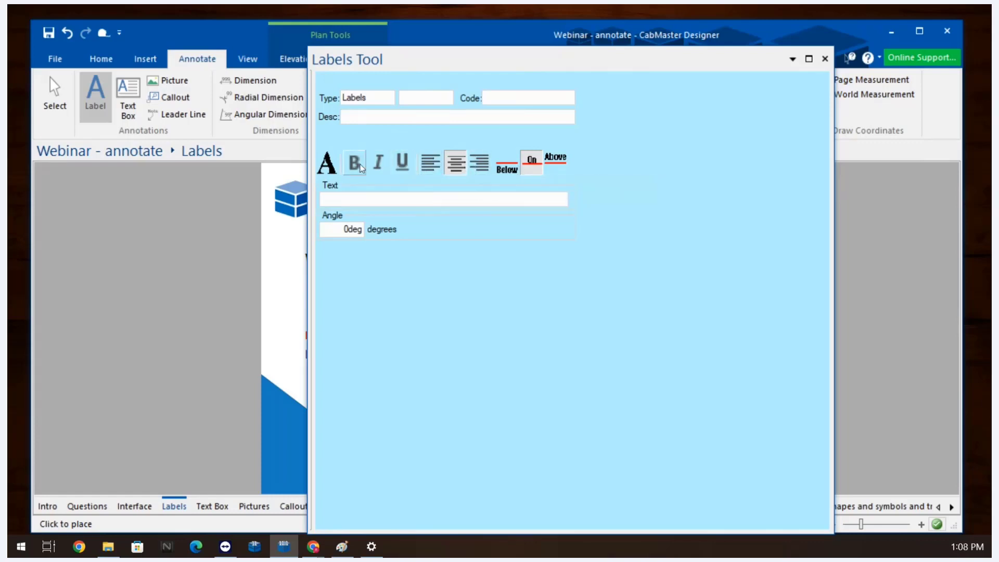
pyautogui.click(326, 163)
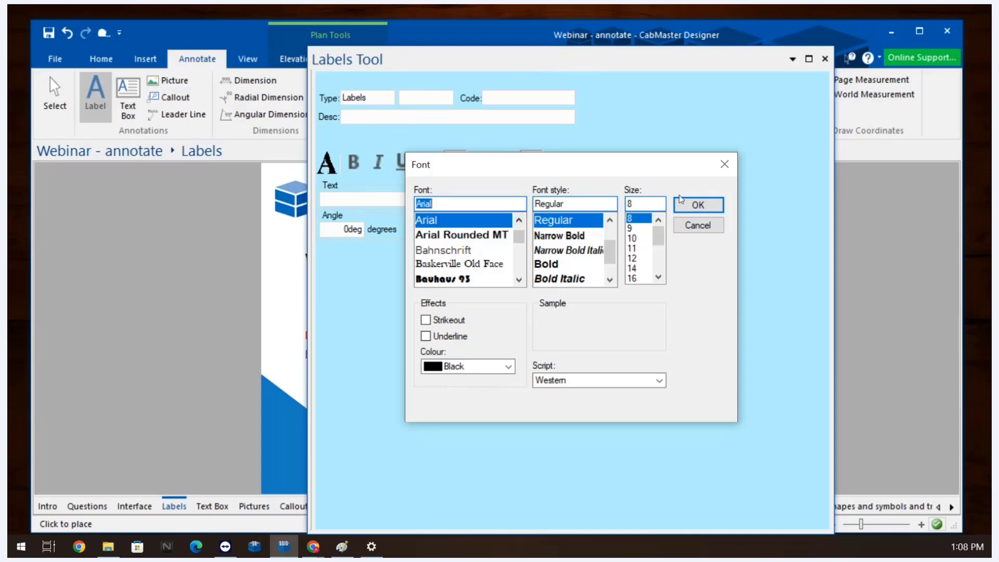
pyautogui.click(722, 204)
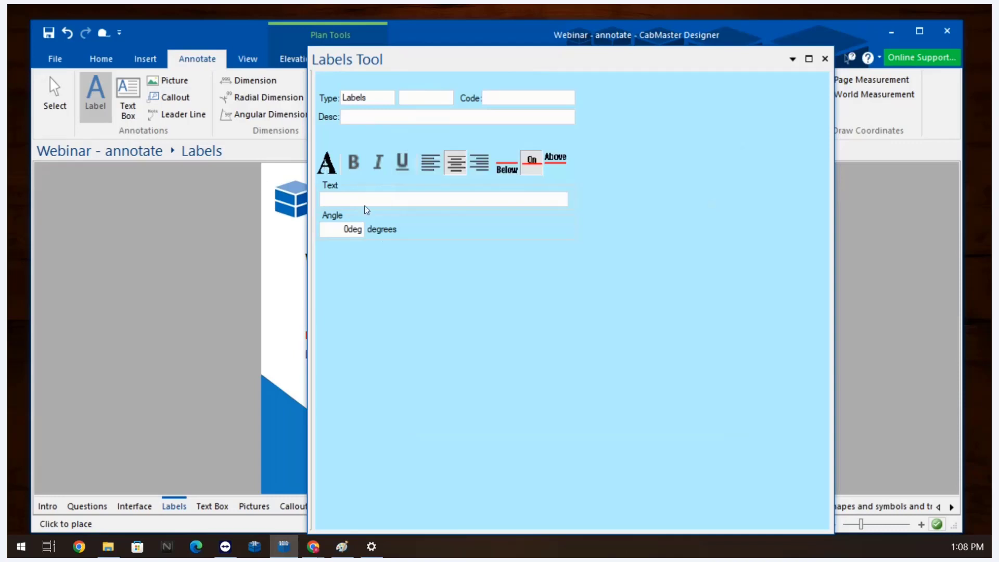
pyautogui.click(364, 201)
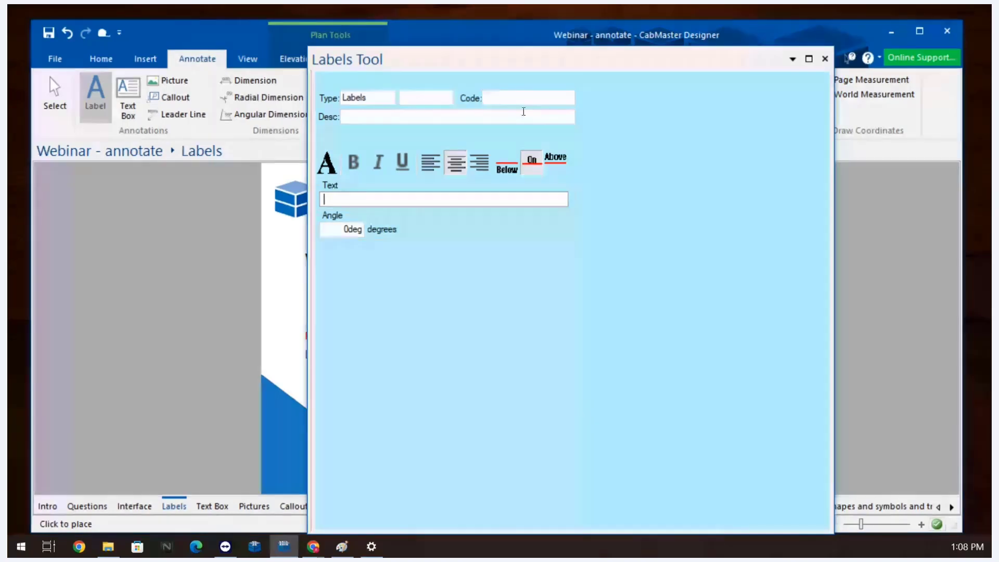
pyautogui.click(826, 60)
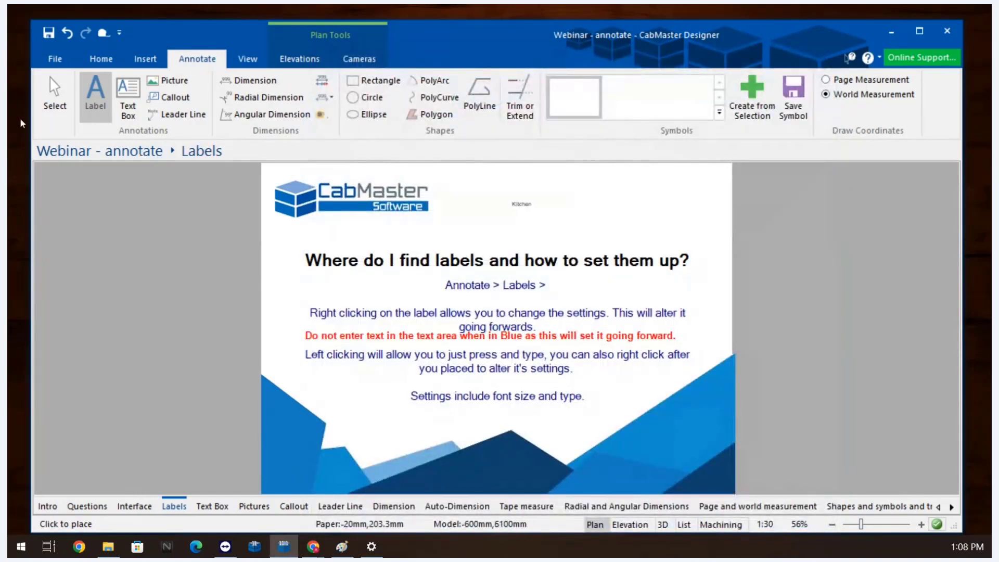
# Open the item formatting of the placed "Kitchen" label and review its label and position settings
pyautogui.click(47, 99)
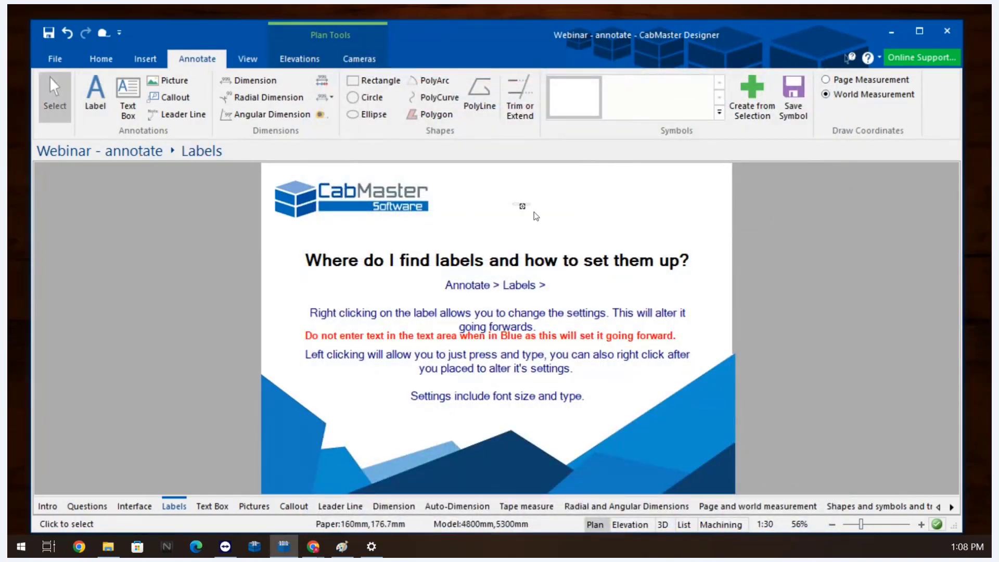
pyautogui.rightClick(523, 206)
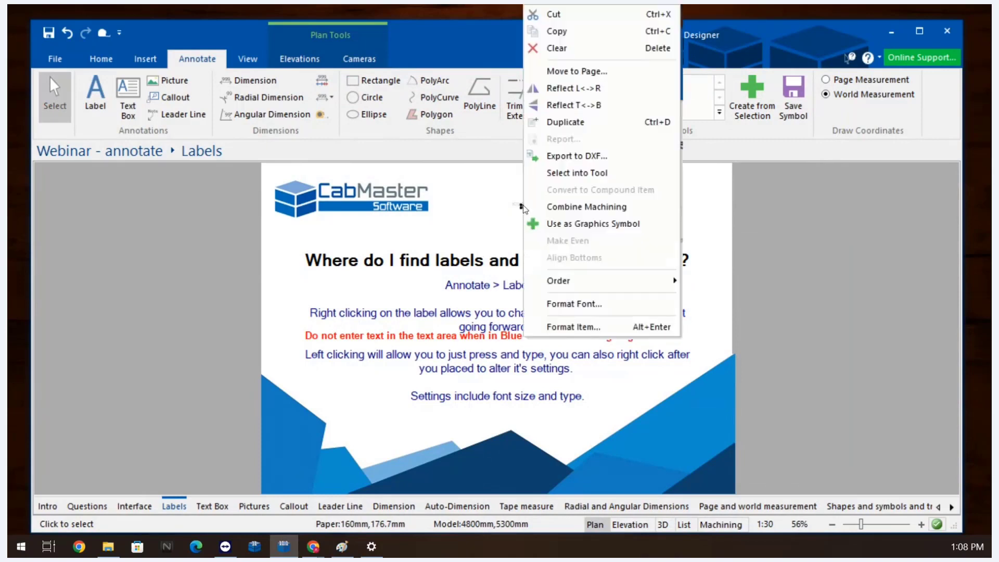
pyautogui.click(564, 327)
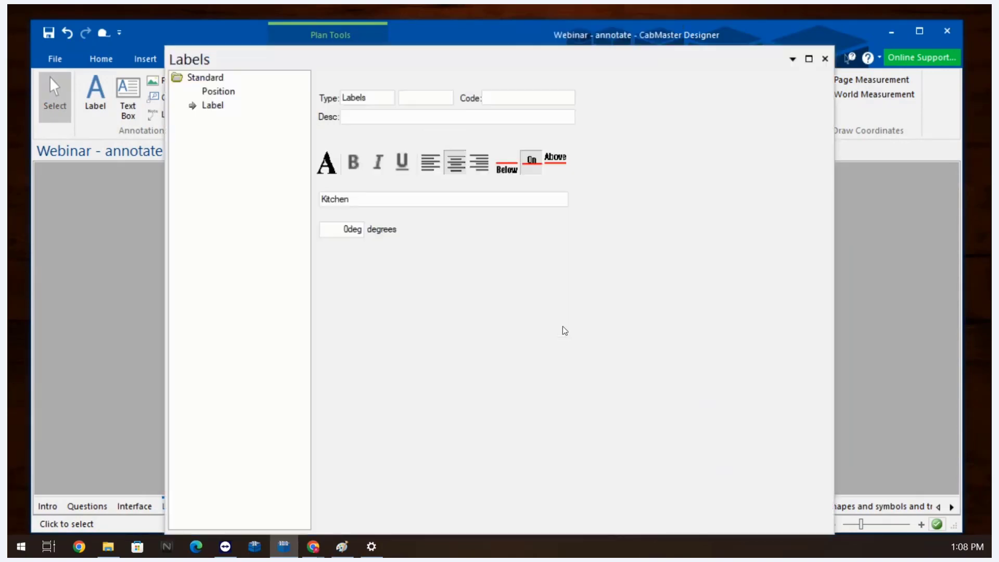
pyautogui.click(210, 93)
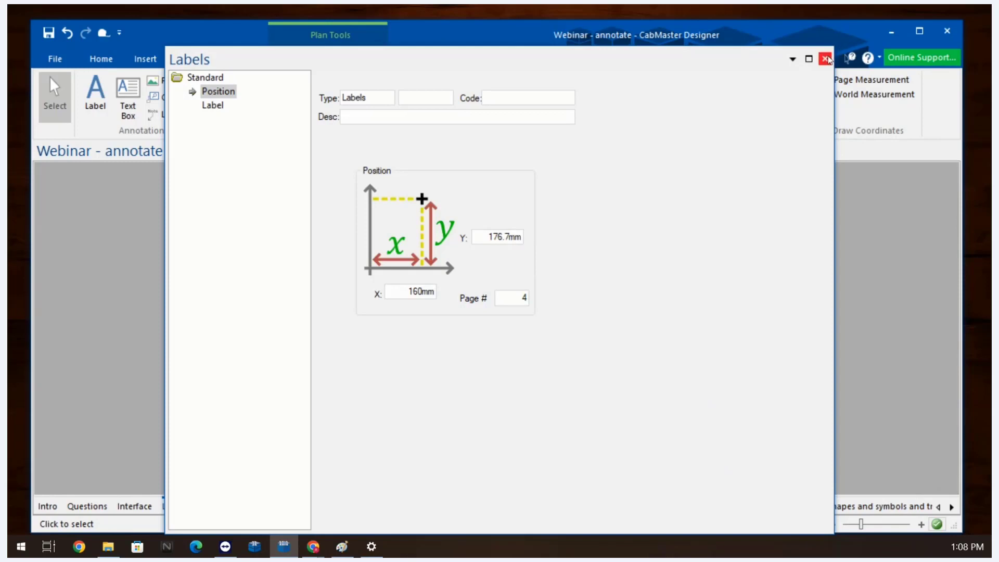
pyautogui.click(825, 59)
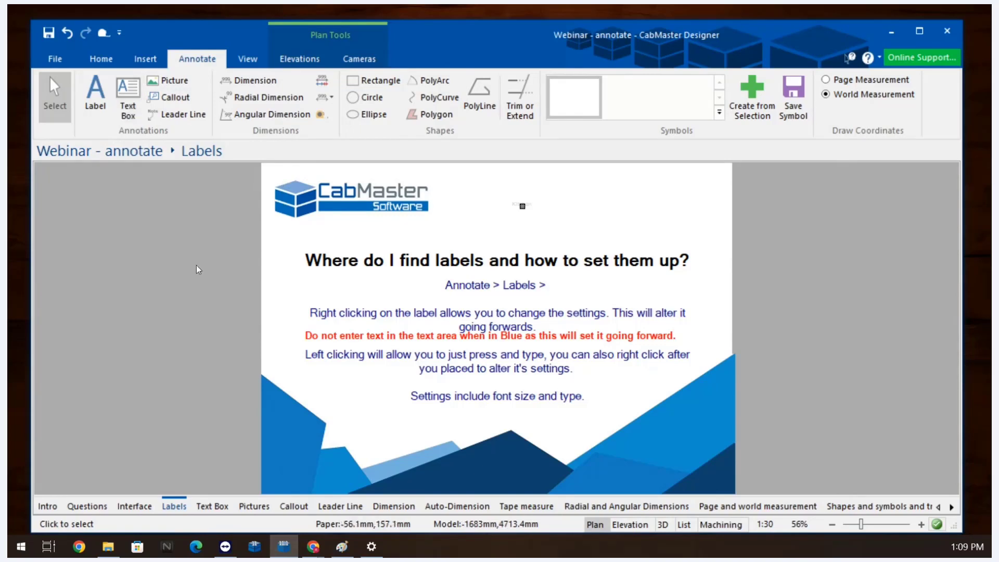
# On the Text Box page, draw a text box above the heading containing the lines "This kitchen include", "blah", "blah" and "Basically"
pyautogui.click(218, 509)
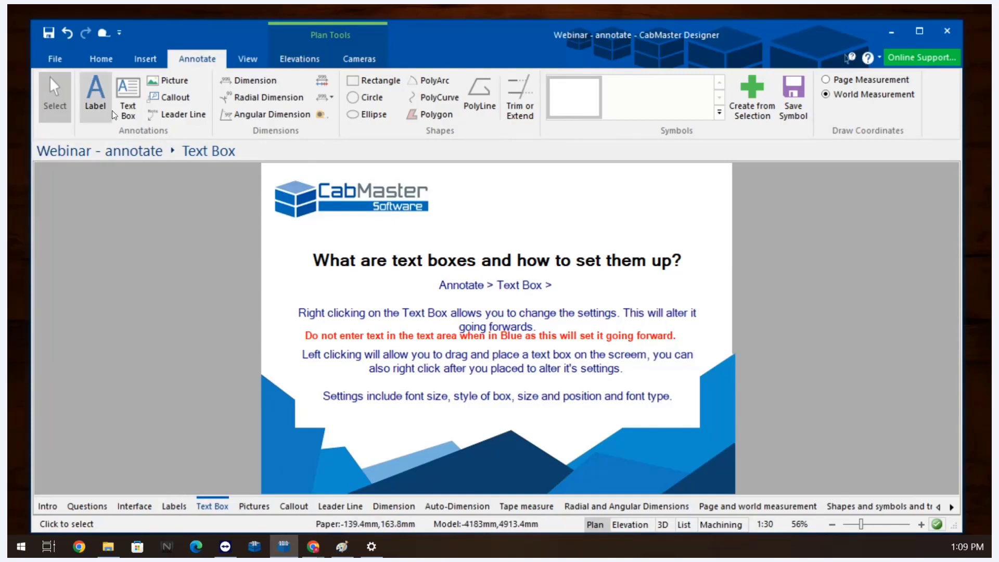
pyautogui.click(126, 99)
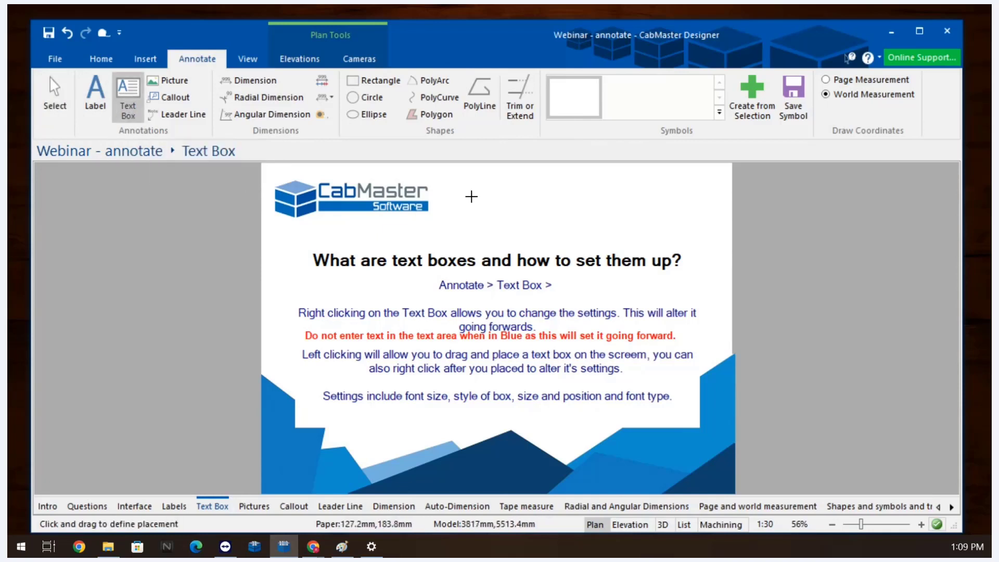
pyautogui.moveTo(473, 178); pyautogui.dragTo(586, 233)
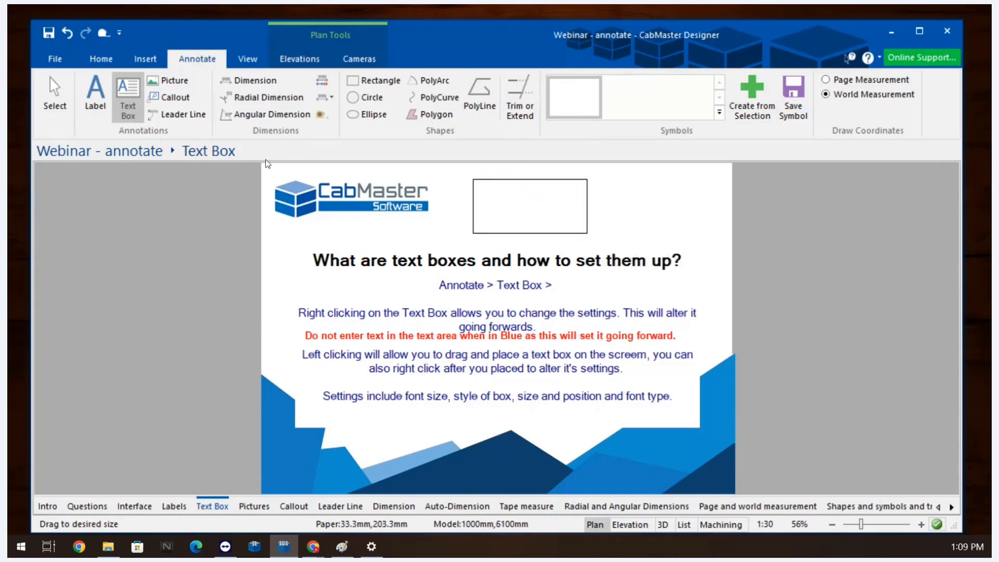
pyautogui.write('This')
pyautogui.write(' kitchen')
pyautogui.write(' include')
pyautogui.write(' blah')
pyautogui.write('blah')
pyautogui.write('Basica')
pyautogui.write('lly')
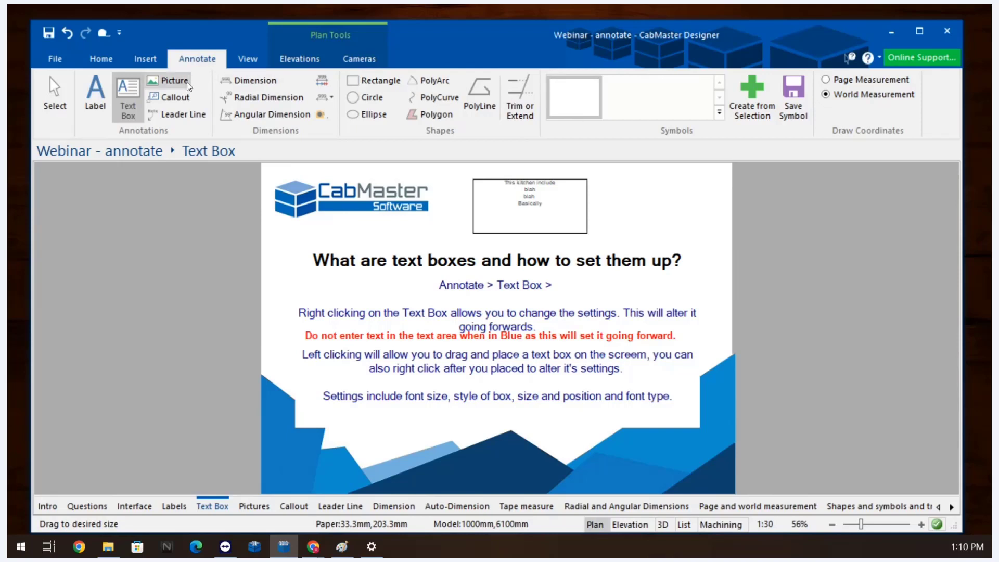
# Review the Text Box tool's default size, style, text and font settings without changing them
pyautogui.rightClick(133, 101)
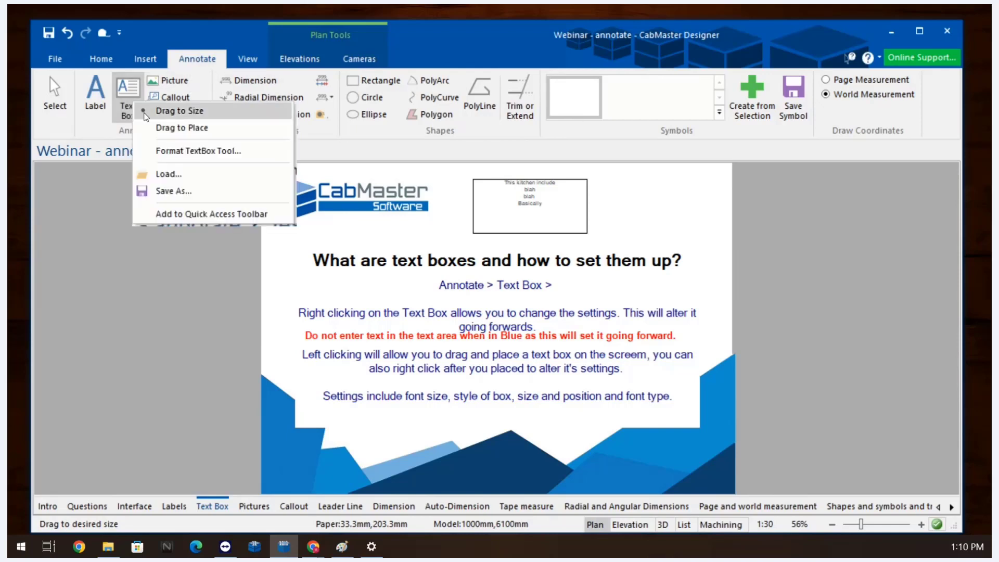
pyautogui.click(175, 152)
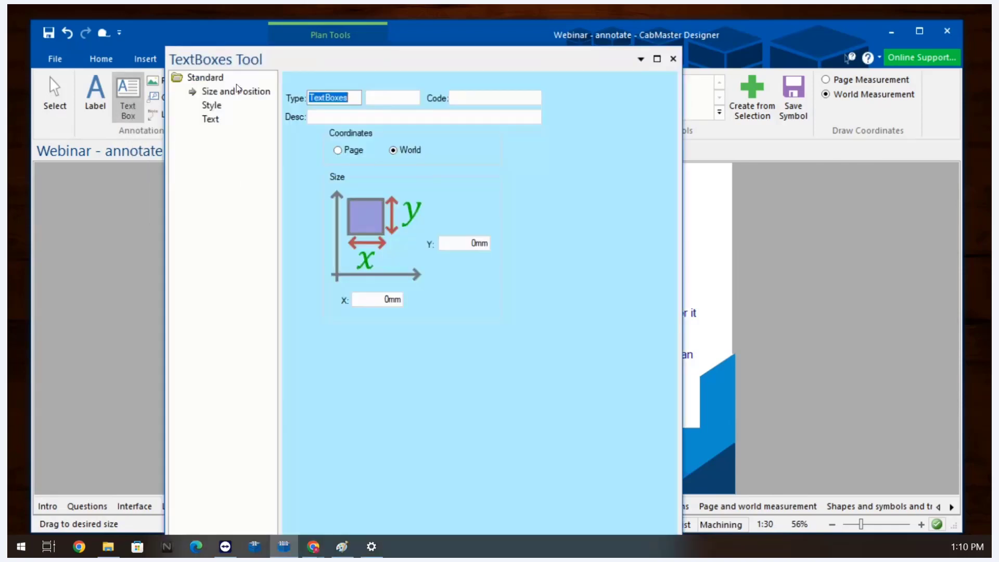
pyautogui.click(211, 106)
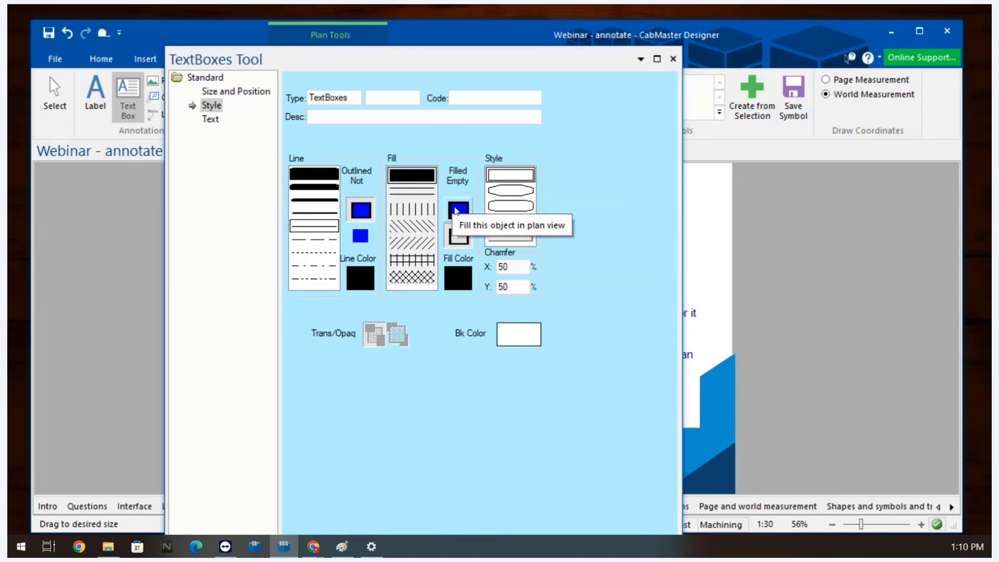
pyautogui.click(211, 121)
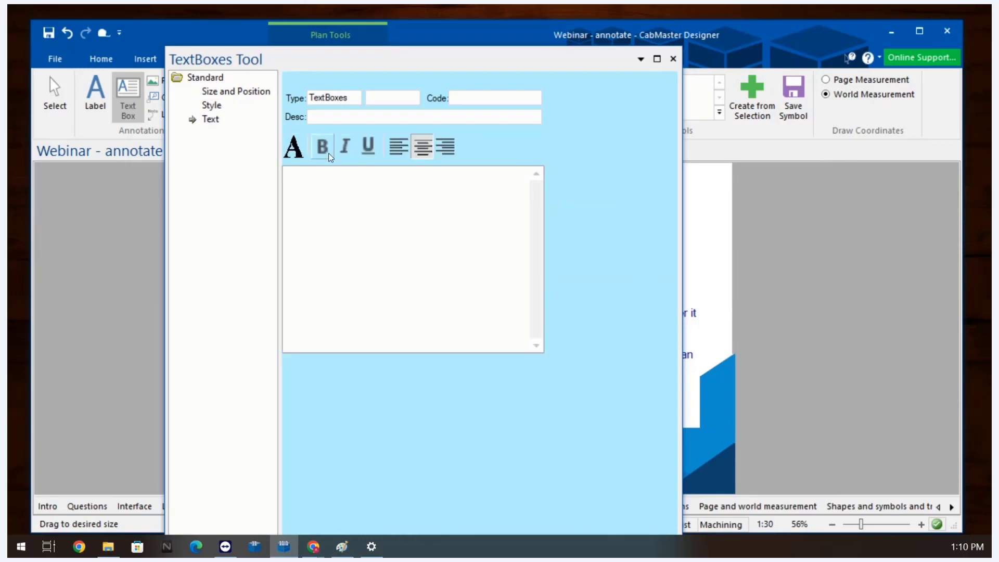
pyautogui.click(294, 145)
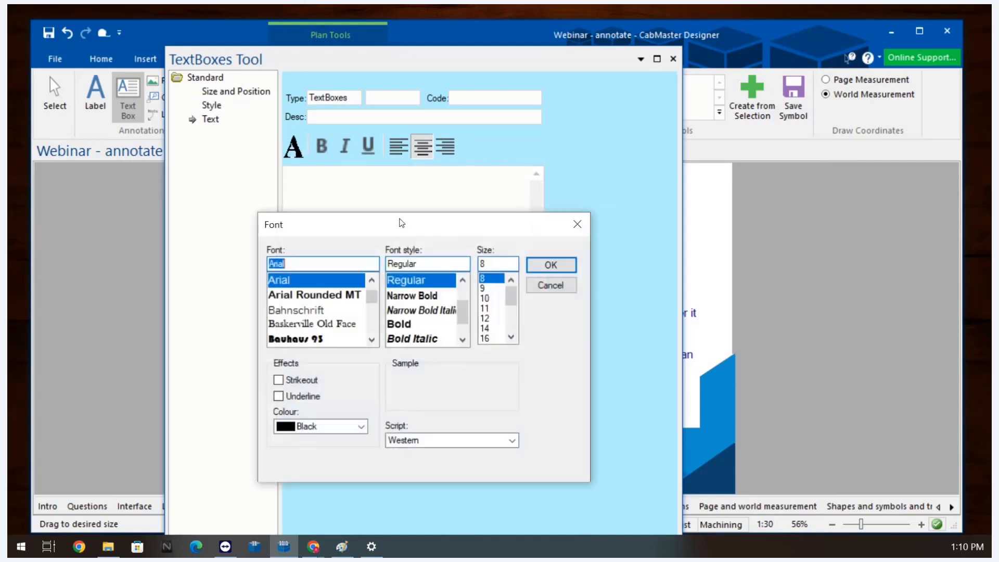
pyautogui.click(583, 225)
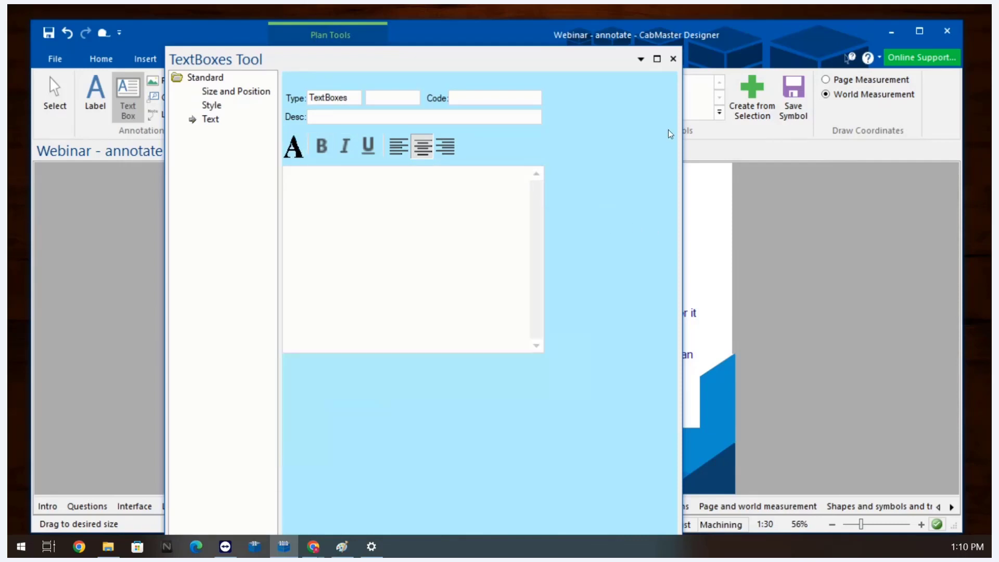
pyautogui.click(674, 59)
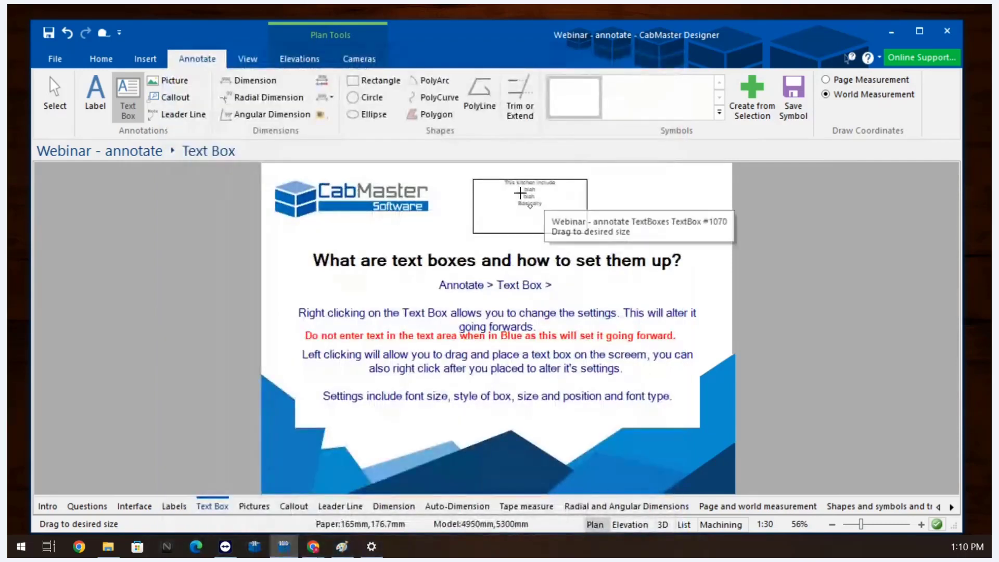
# Open the item formatting of the placed text box and examine its text settings
pyautogui.click(54, 97)
pyautogui.rightClick(490, 190)
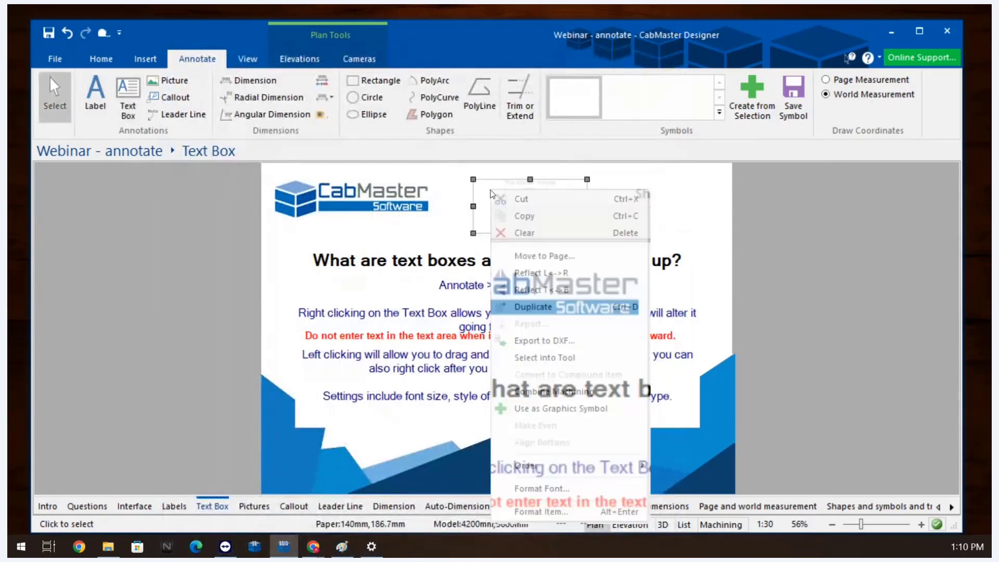
pyautogui.click(580, 514)
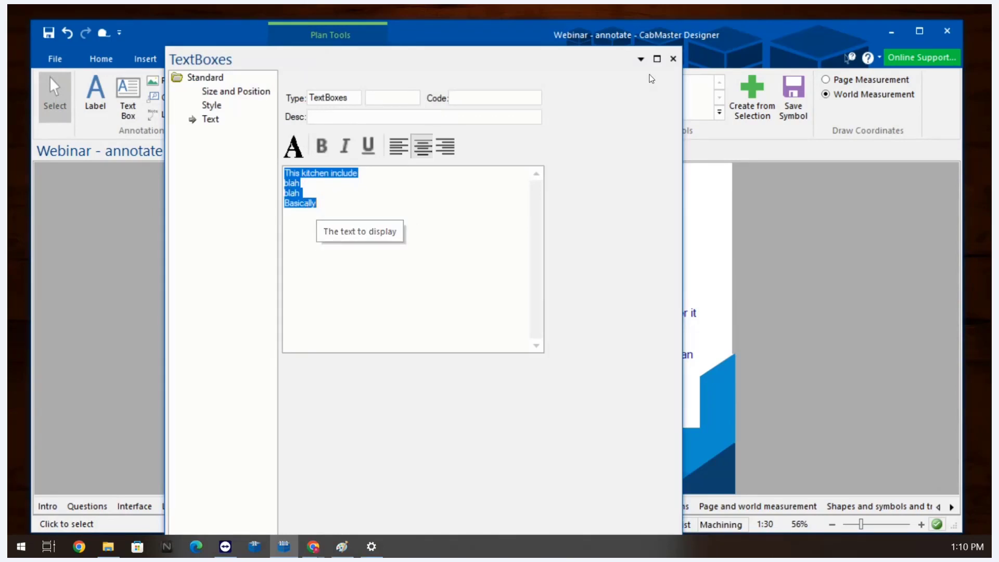
pyautogui.click(672, 59)
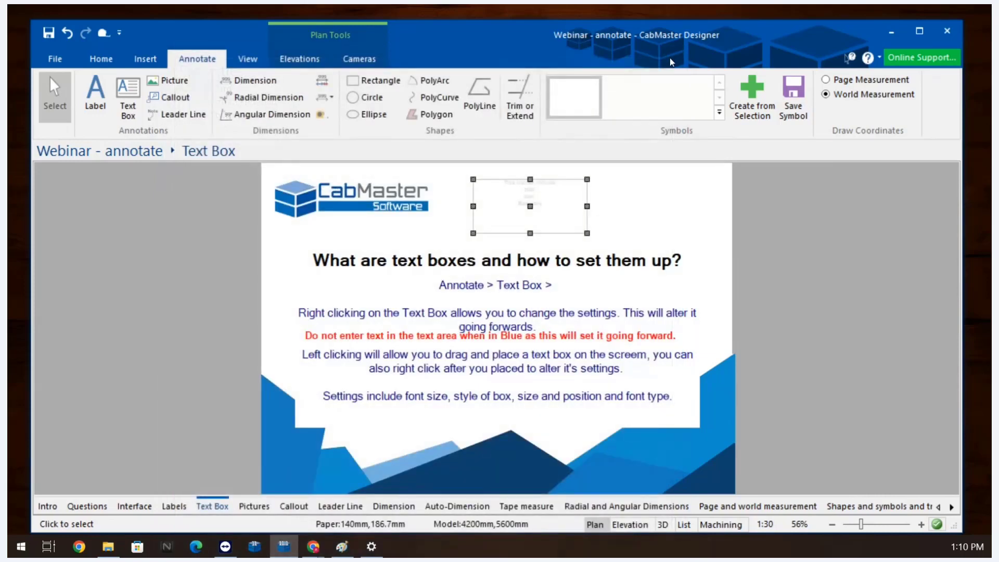
# On the Pictures page, draw an empty picture frame of about 1100 by 600 mm above the heading
pyautogui.click(168, 98)
pyautogui.click(173, 82)
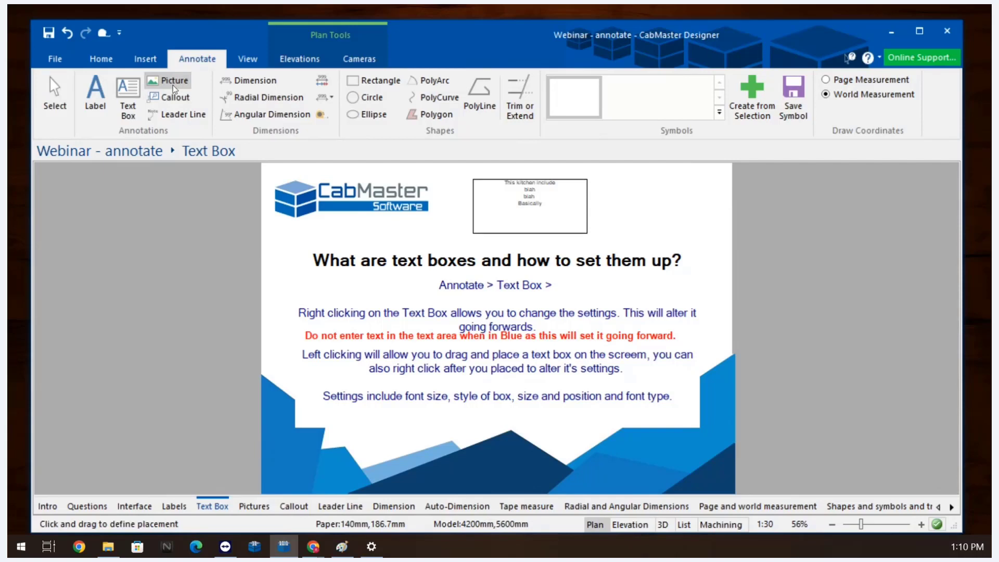
pyautogui.click(242, 505)
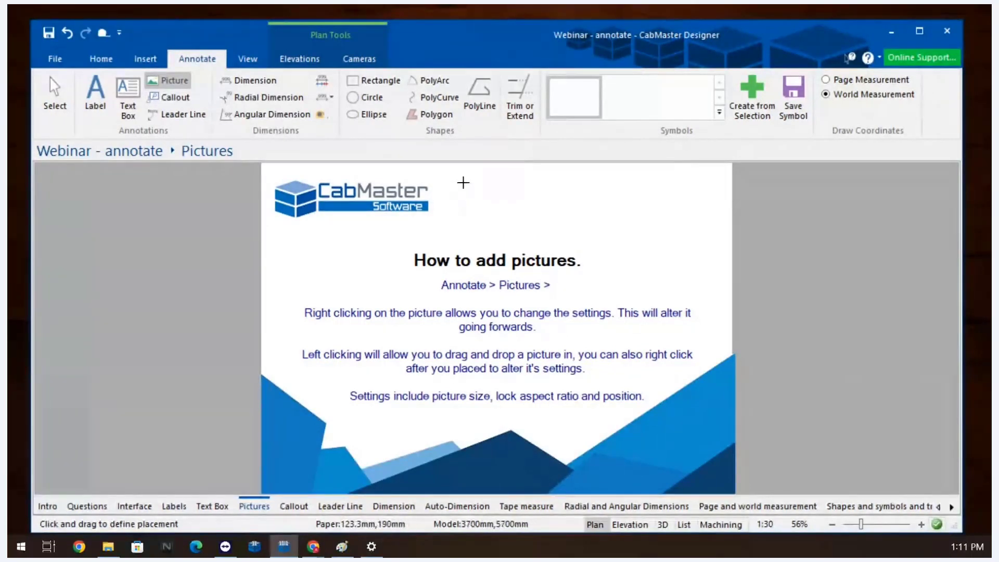
pyautogui.moveTo(462, 178); pyautogui.dragTo(519, 212)
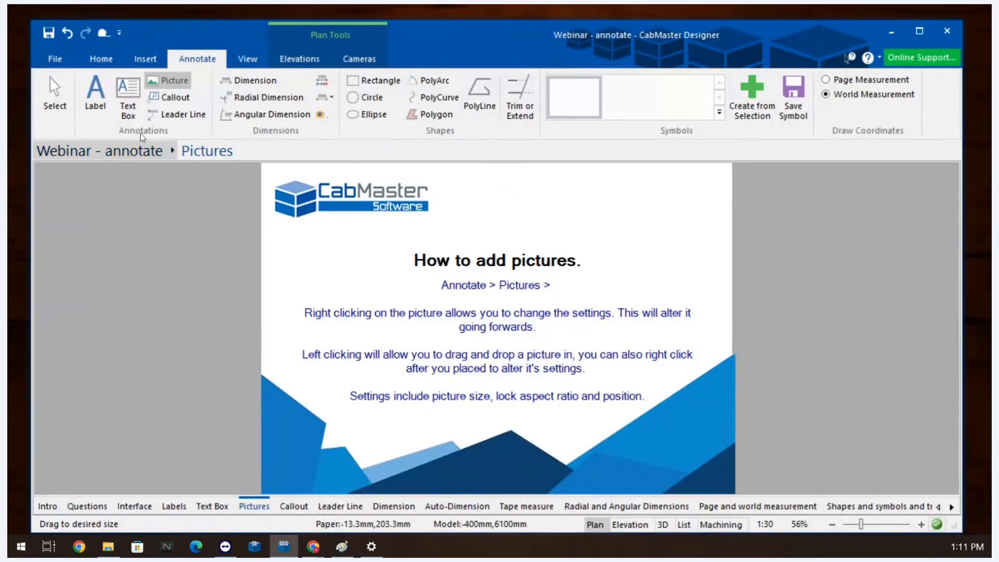
# Select the empty picture frame, open its item formatting and review its size and position settings
pyautogui.click(55, 97)
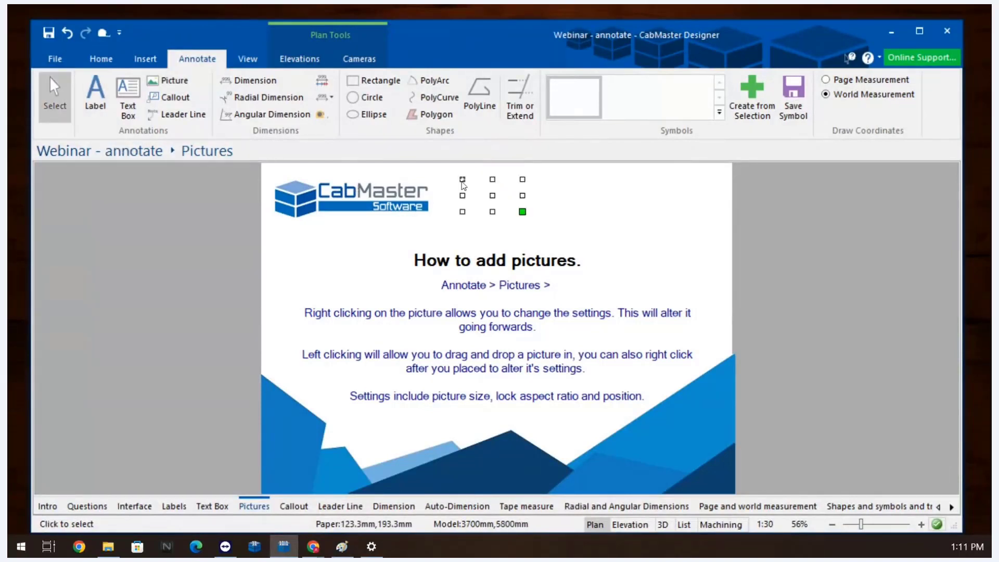
pyautogui.moveTo(445, 171); pyautogui.dragTo(551, 231)
pyautogui.rightClick(492, 195)
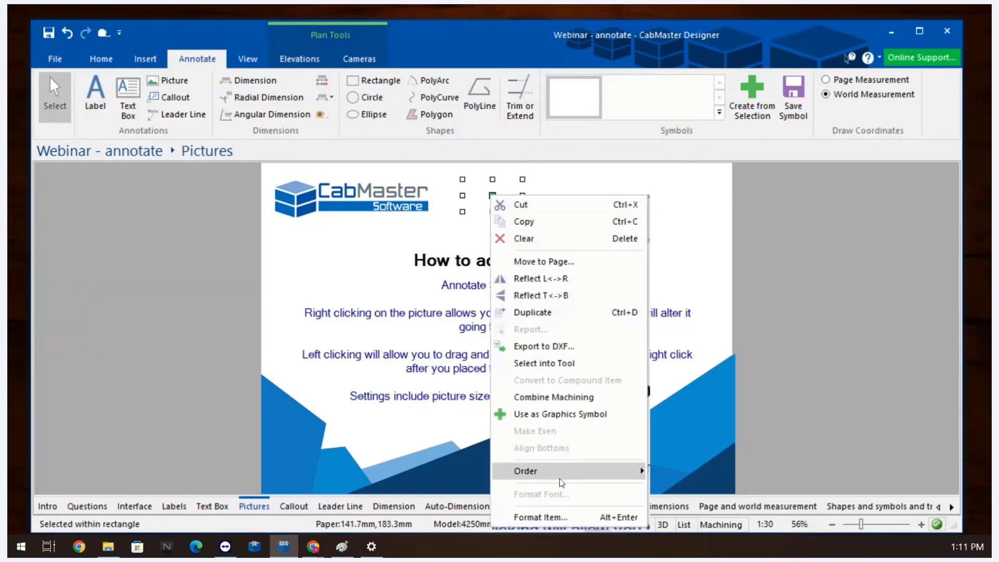
pyautogui.moveTo(560, 463)
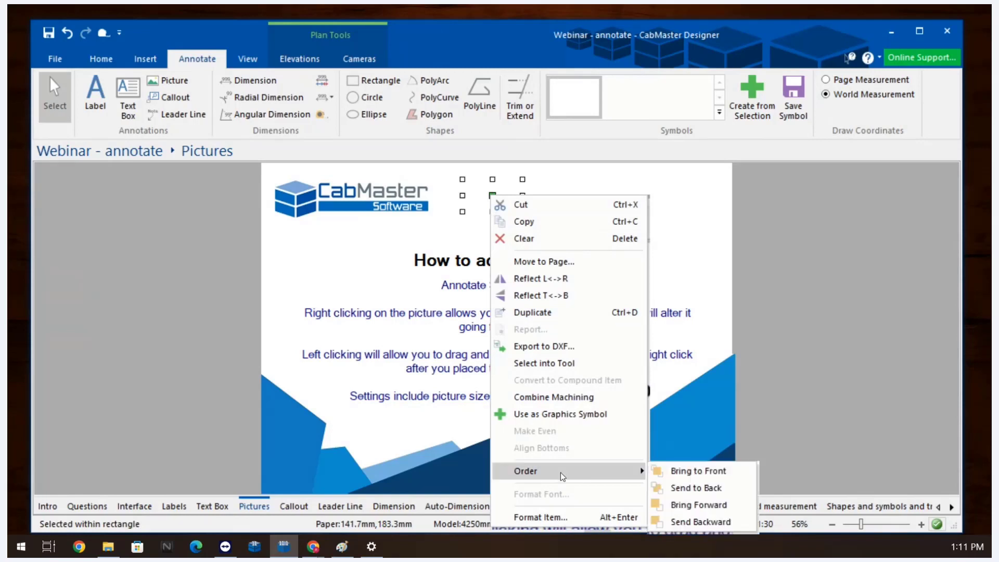
pyautogui.click(551, 517)
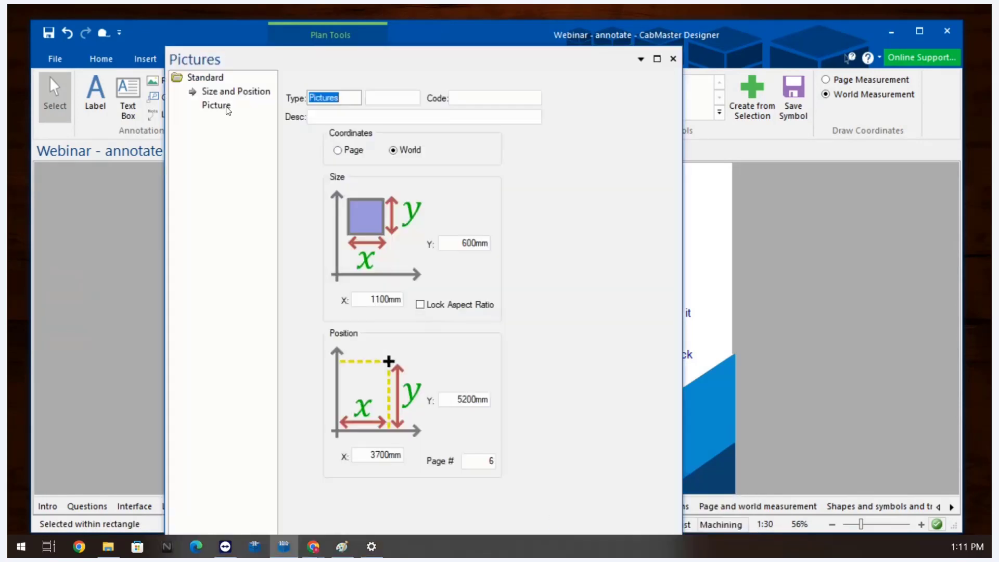
pyautogui.click(216, 106)
pyautogui.click(232, 92)
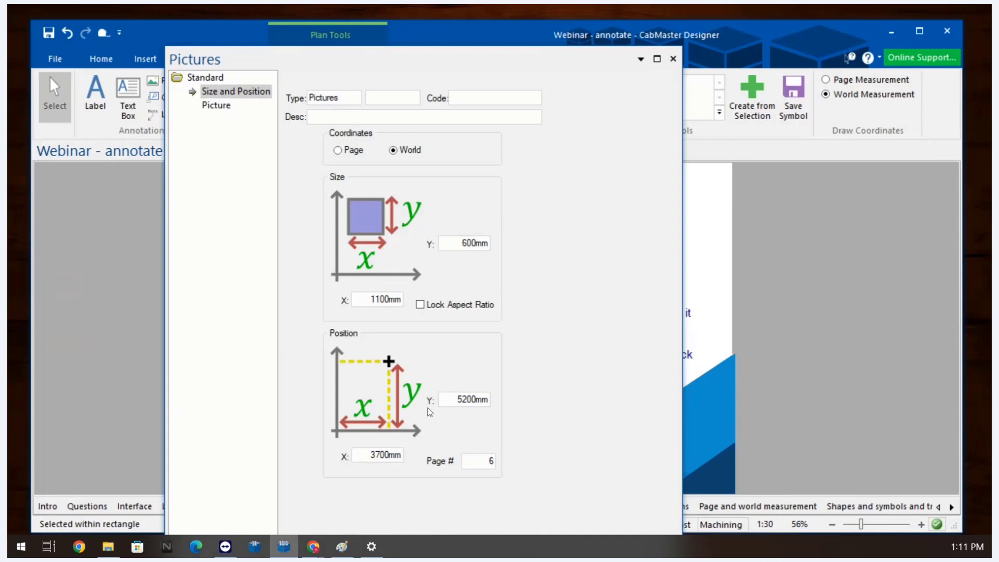
# Assign Tongue.jpg from the Bitmap folder to the empty picture frame
pyautogui.click(214, 104)
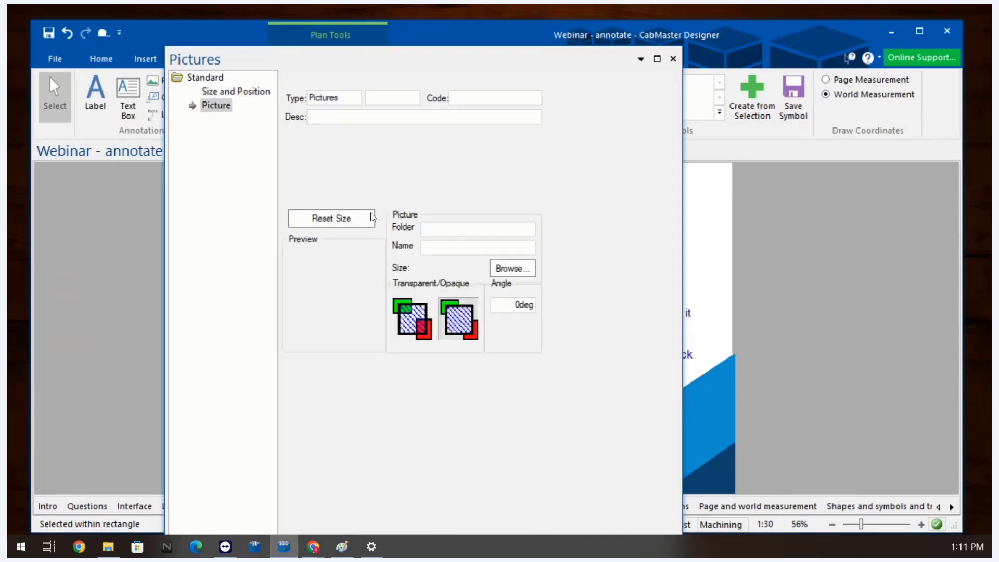
pyautogui.click(522, 272)
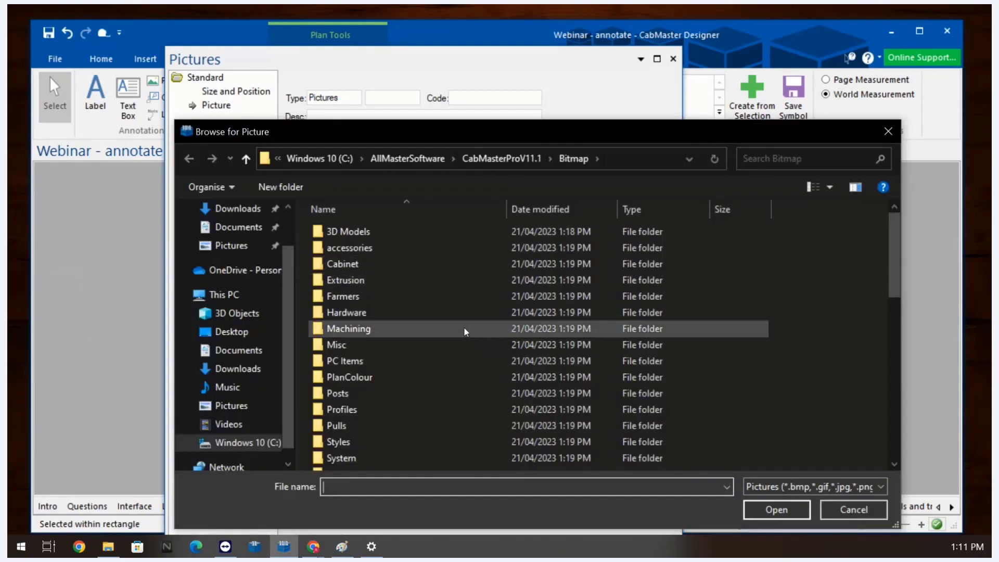
pyautogui.scroll(-10, 477, 318)
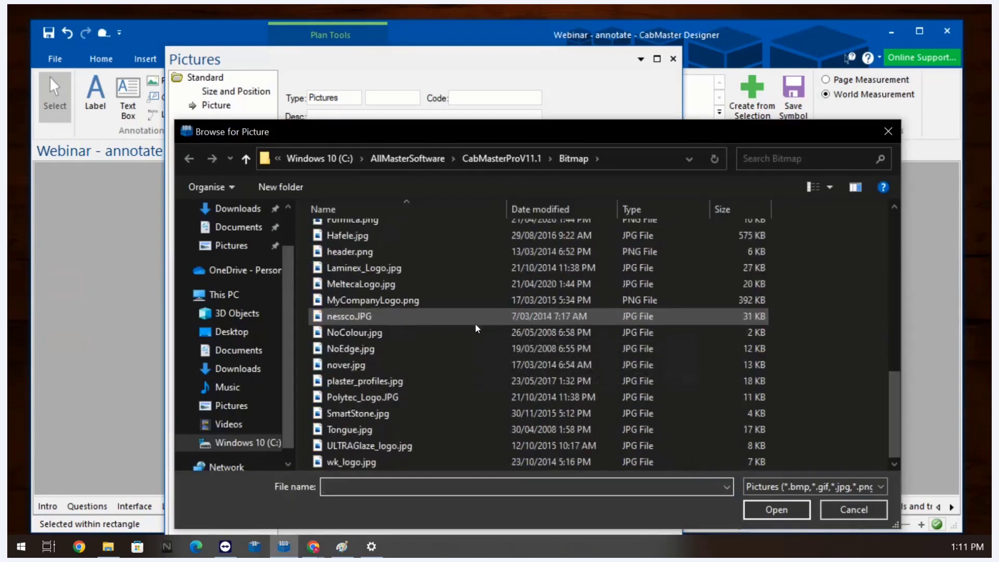
pyautogui.click(365, 429)
pyautogui.click(776, 510)
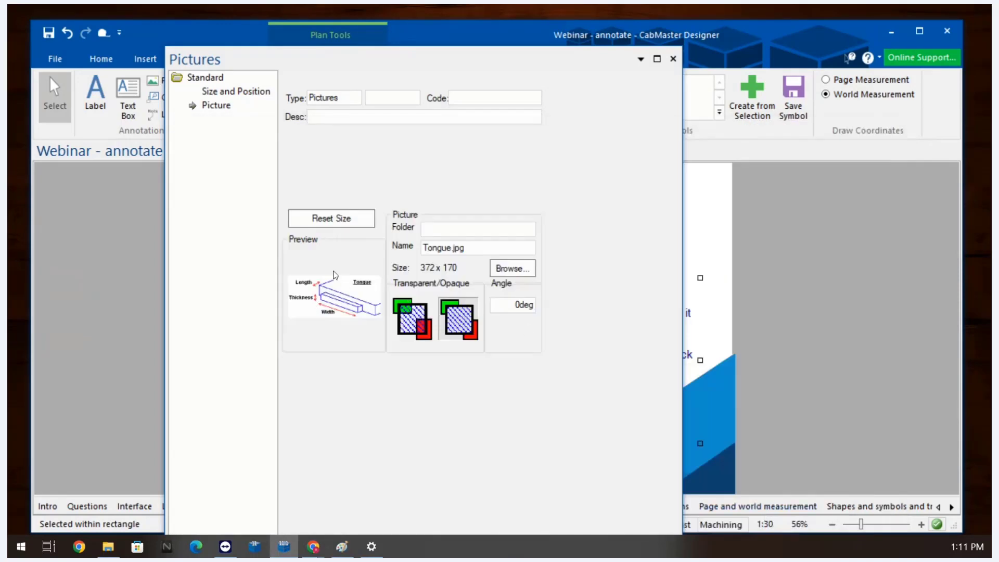
# Lock the picture's aspect ratio and enlarge it proportionally from its lower-right corner to about 1400 by 640 mm
pyautogui.click(240, 93)
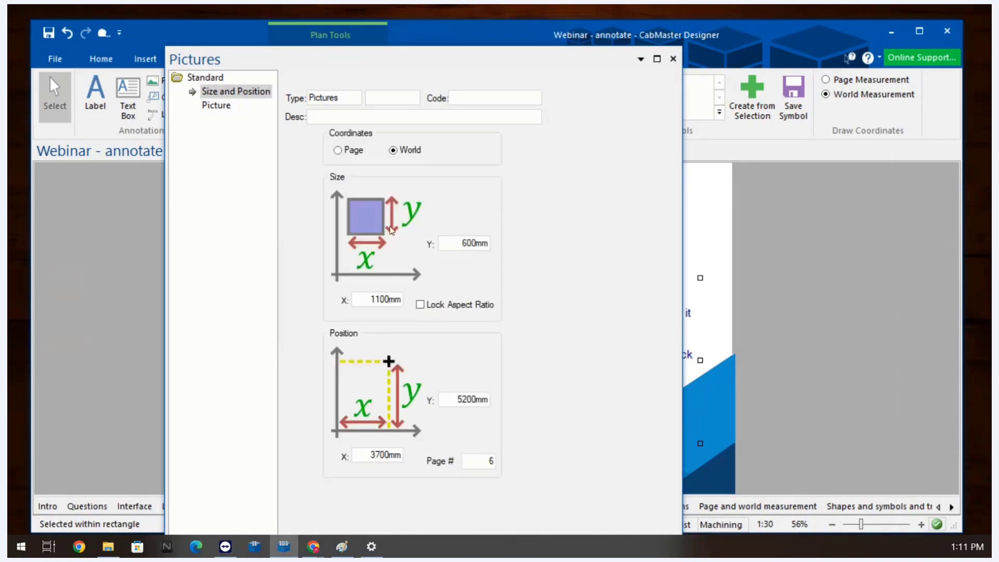
pyautogui.click(420, 305)
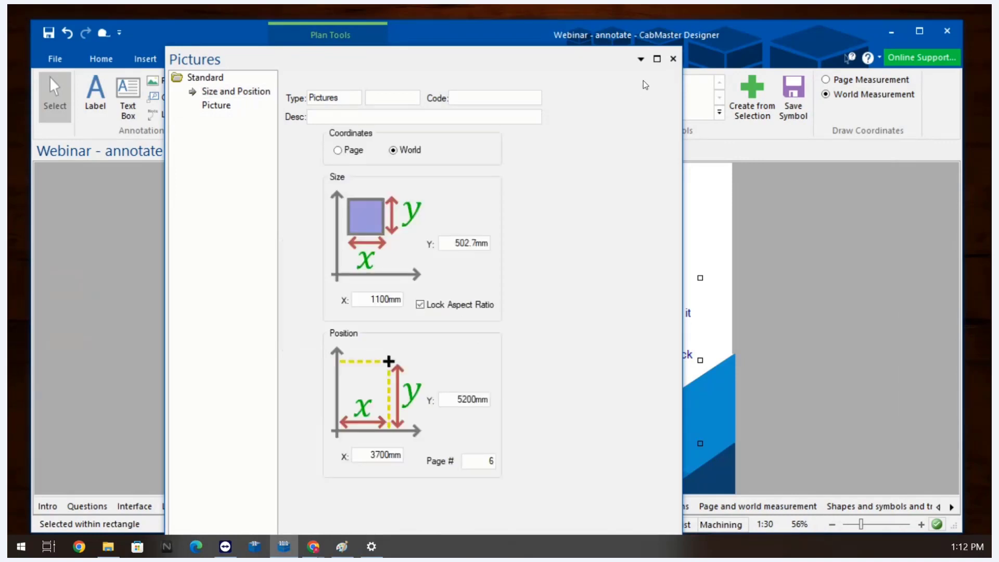
pyautogui.click(672, 61)
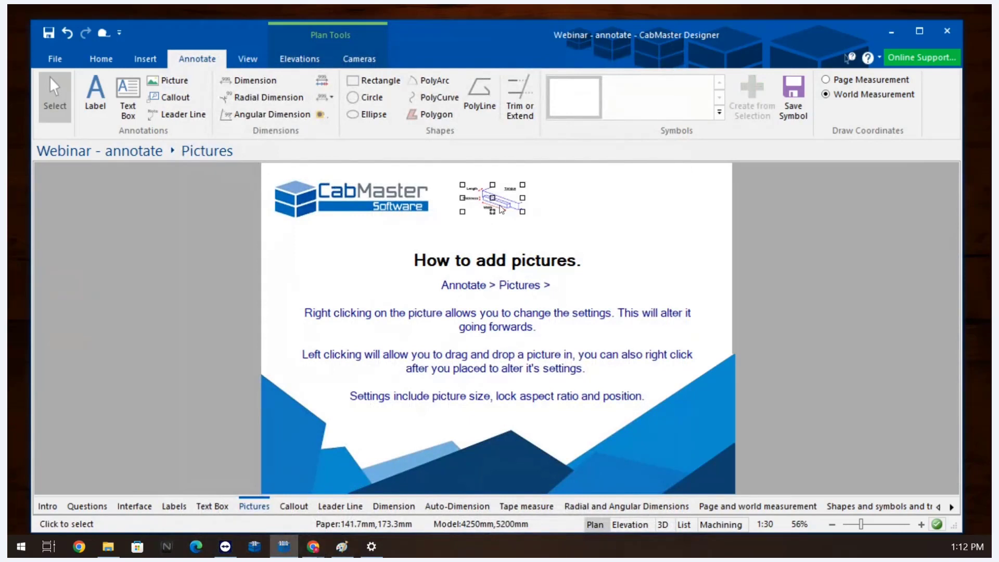
pyautogui.click(432, 189)
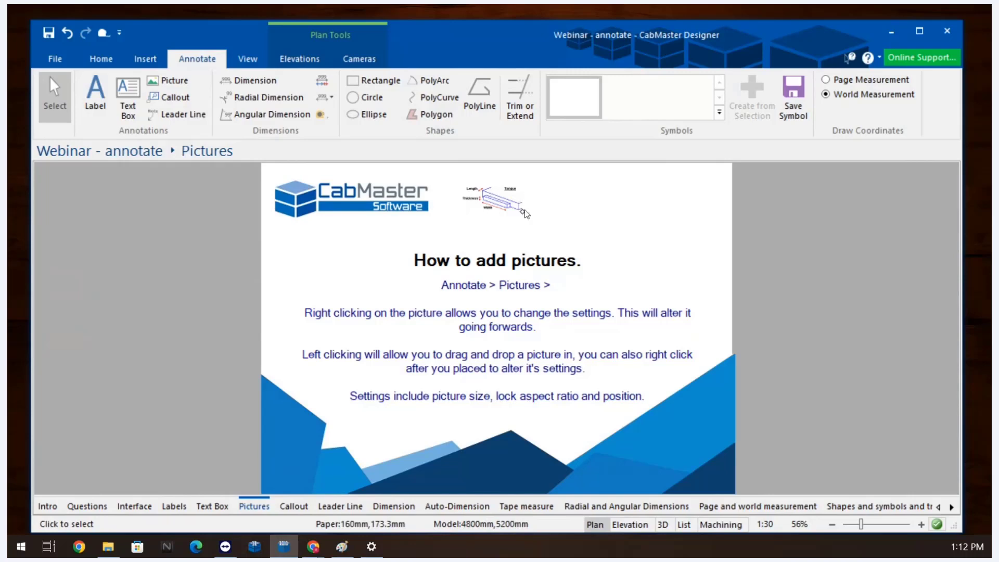
pyautogui.moveTo(523, 211)
pyautogui.mouseDown()
pyautogui.moveTo(575, 234)
pyautogui.moveTo(583, 227)
pyautogui.moveTo(573, 234)
pyautogui.moveTo(539, 219)
pyautogui.mouseUp()
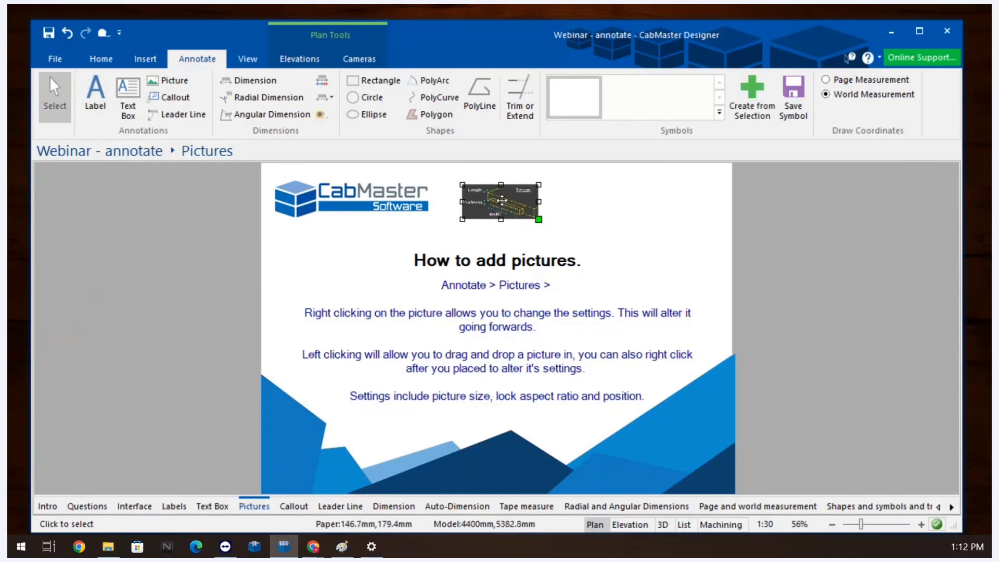
# Unlock the picture's aspect ratio, stretch it to about 2700 mm wide and extend its lower edge down to just above the heading
pyautogui.rightClick(501, 200)
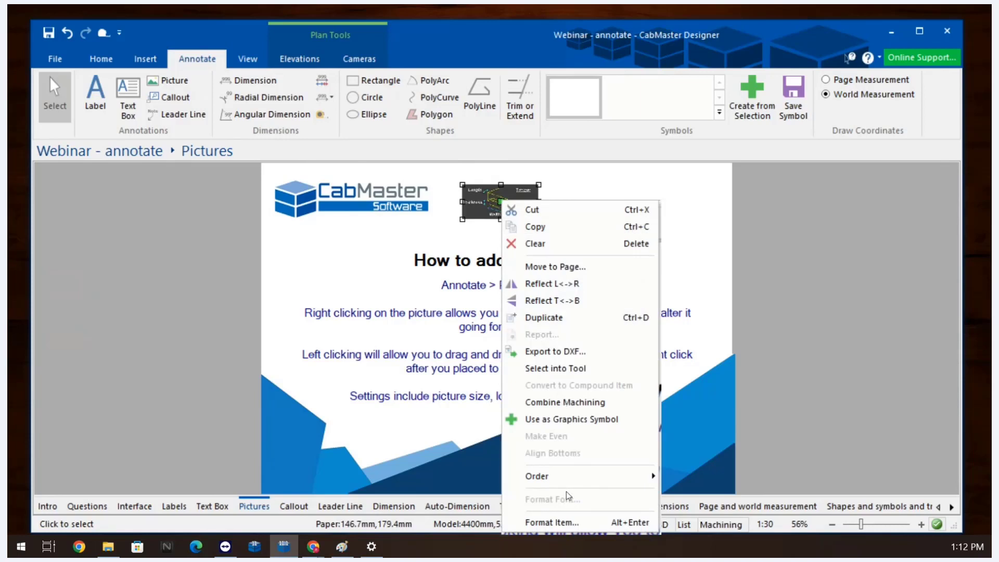
pyautogui.click(562, 517)
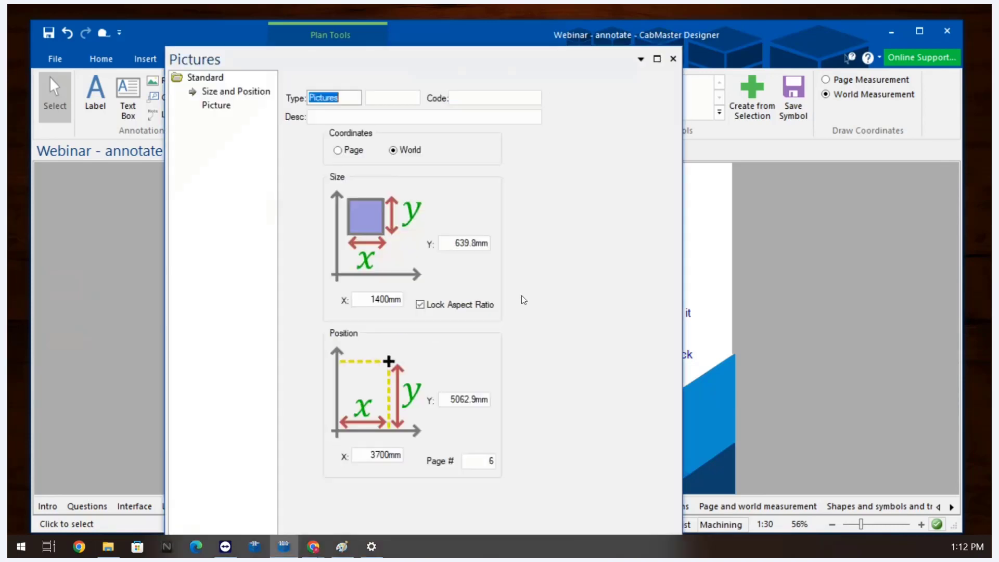
pyautogui.click(420, 305)
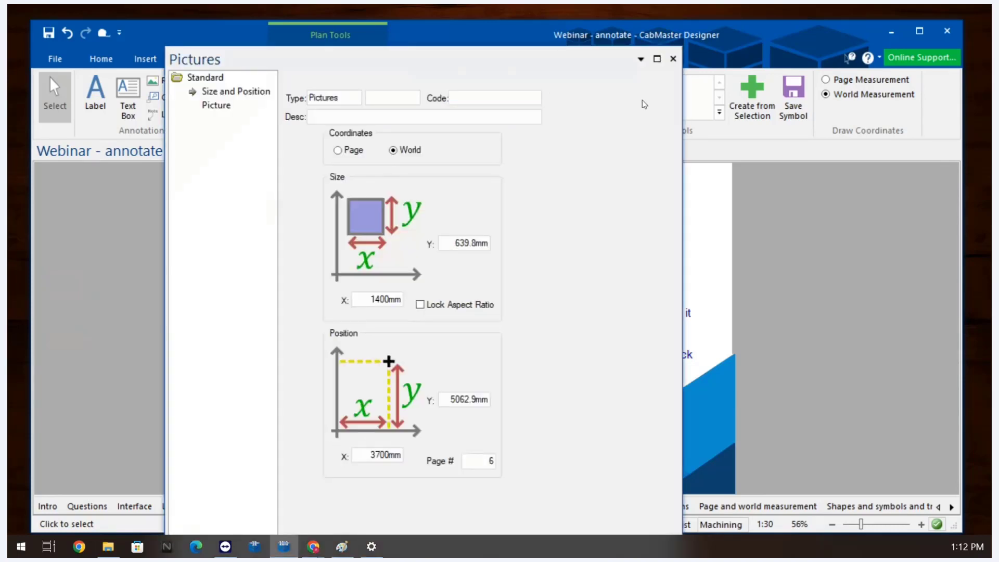
pyautogui.click(673, 59)
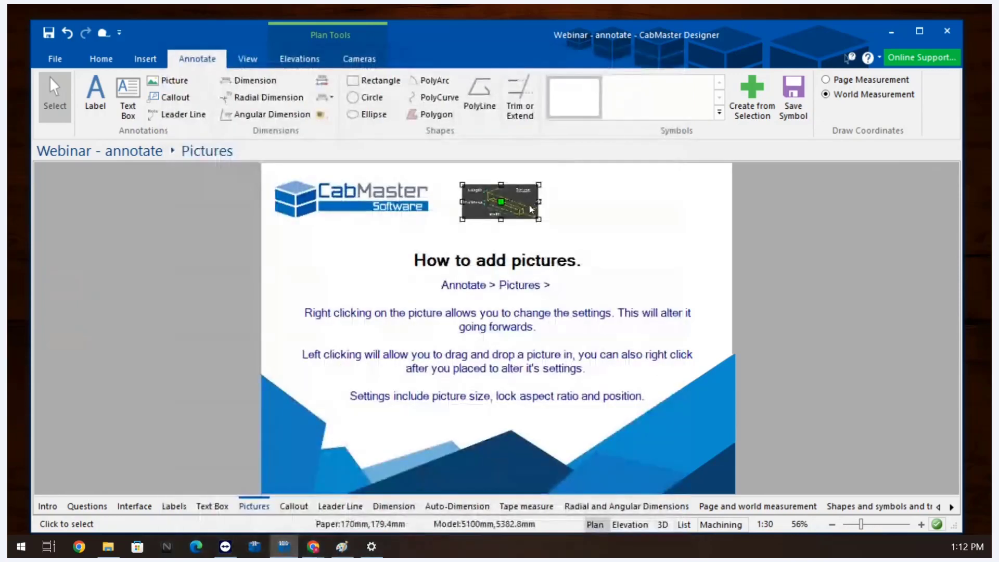
pyautogui.moveTo(539, 201); pyautogui.dragTo(610, 201)
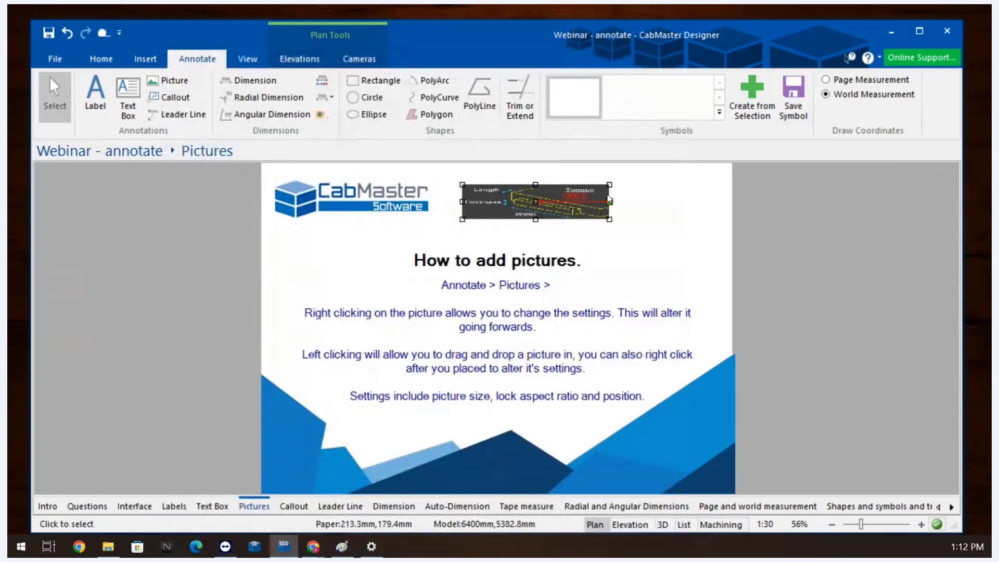
pyautogui.moveTo(539, 219); pyautogui.dragTo(537, 247)
pyautogui.click(626, 209)
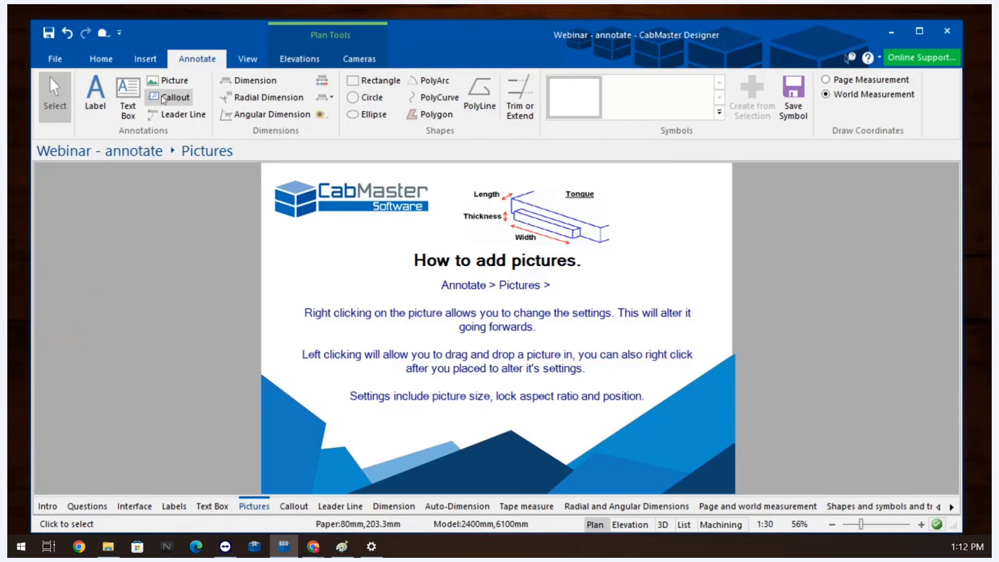
# Review the Picture tool's default size and picture settings without changing them
pyautogui.rightClick(171, 84)
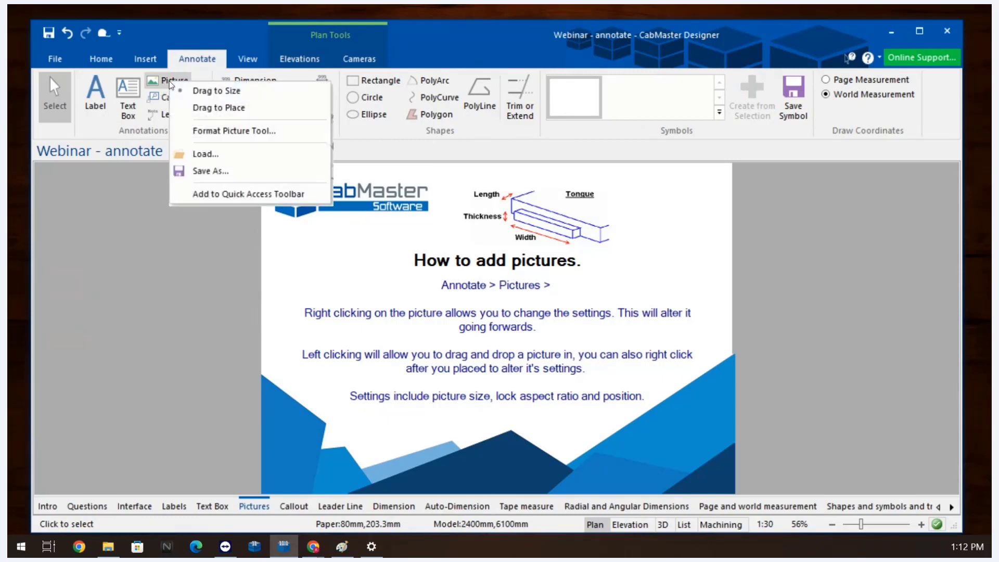
pyautogui.click(205, 133)
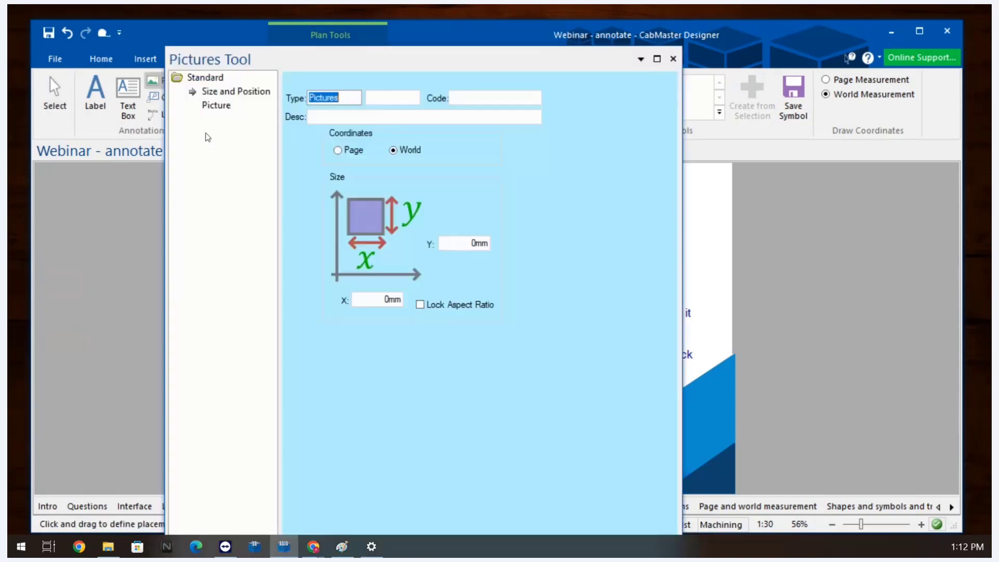
pyautogui.click(218, 105)
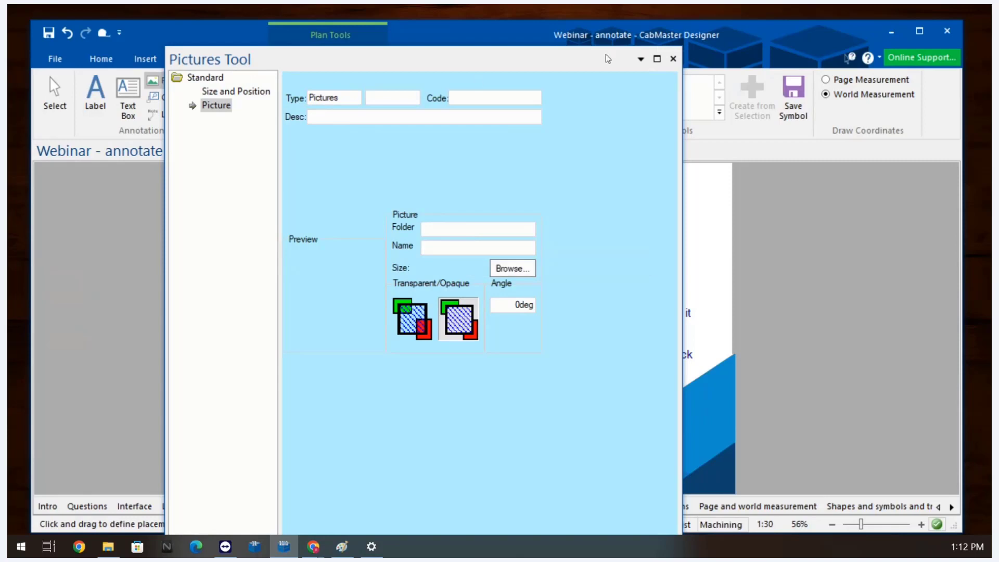
pyautogui.click(672, 60)
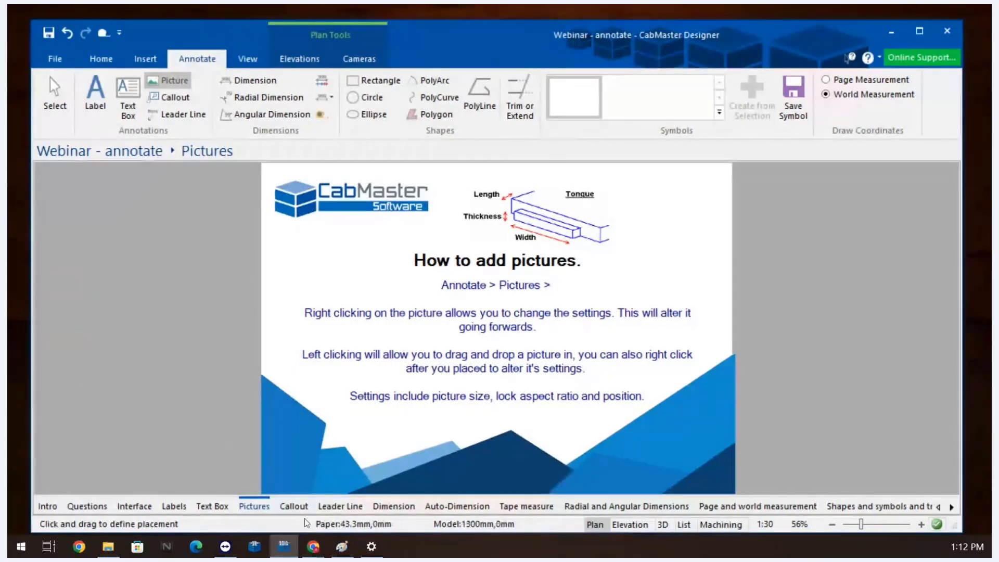
# On the Callout page, create a callout with a source area about 638 by 369 mm on the cabinets and a destination about 2037 by 1177 mm beside them
pyautogui.click(294, 507)
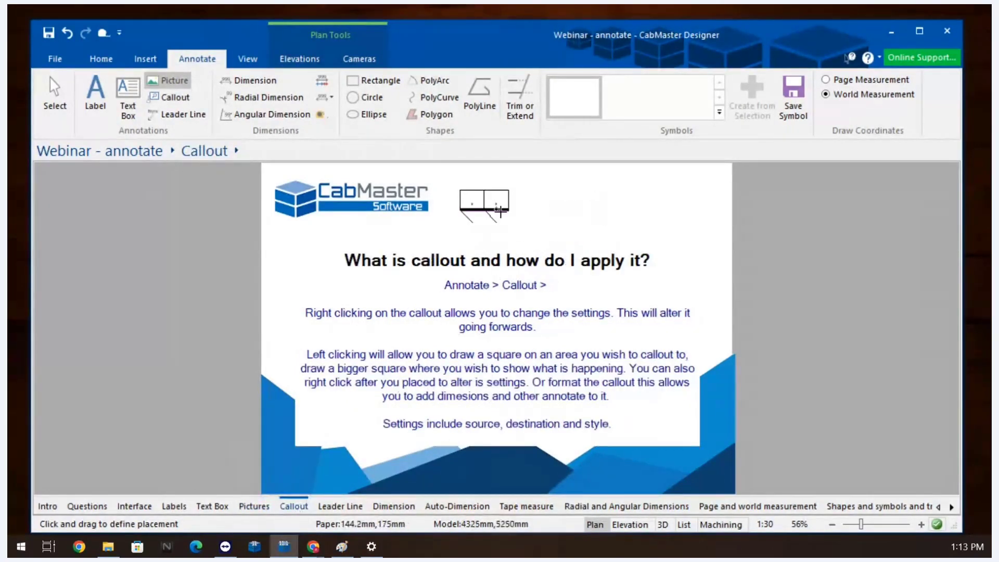
pyautogui.click(174, 97)
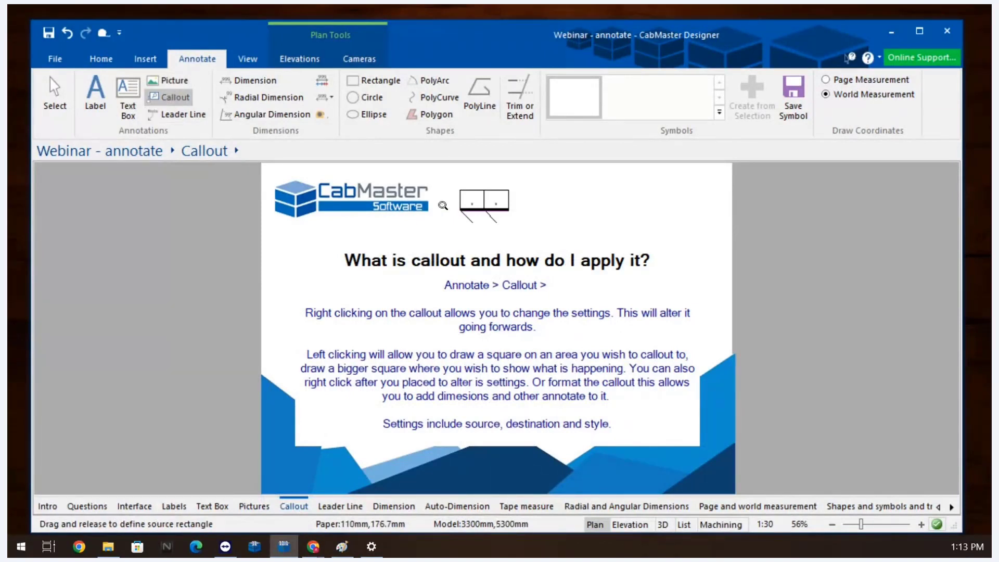
pyautogui.moveTo(471, 200); pyautogui.dragTo(505, 219)
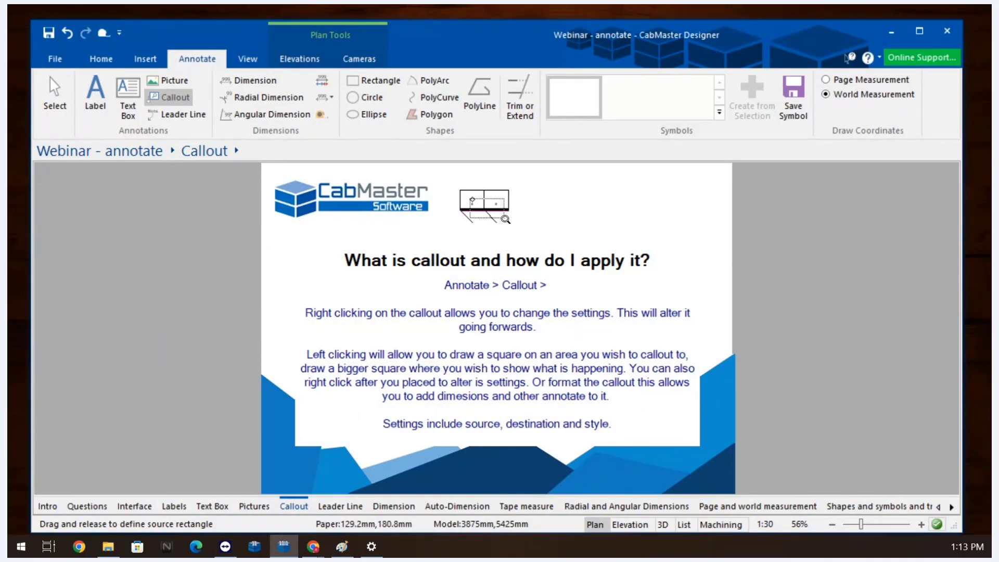
pyautogui.moveTo(505, 219); pyautogui.dragTo(505, 220)
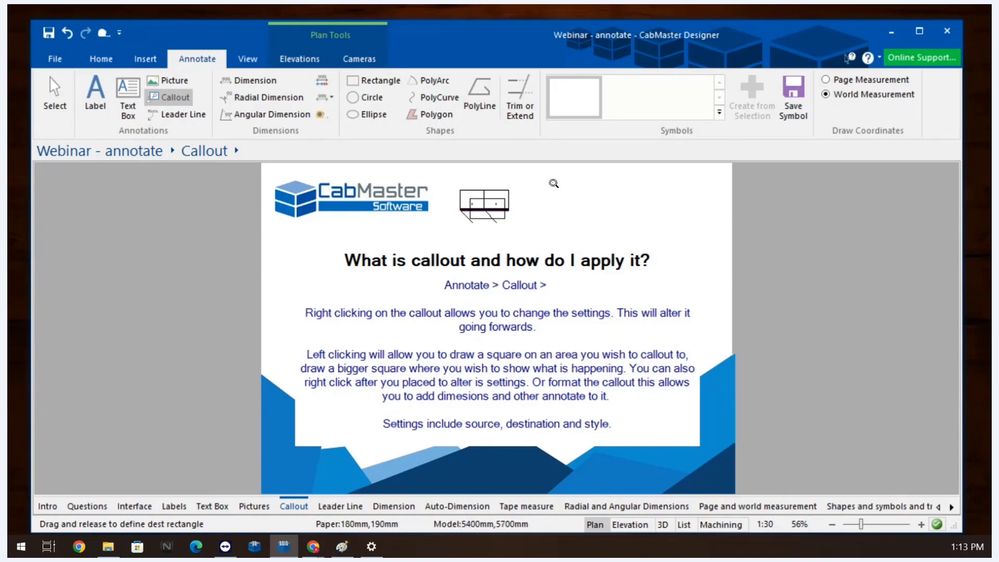
pyautogui.moveTo(552, 182); pyautogui.dragTo(711, 251)
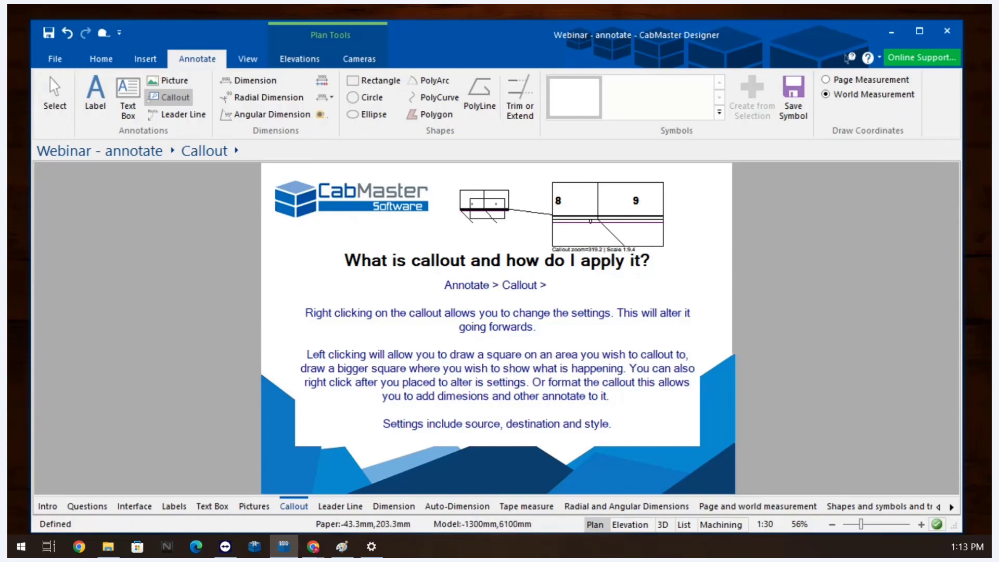
pyautogui.click(57, 104)
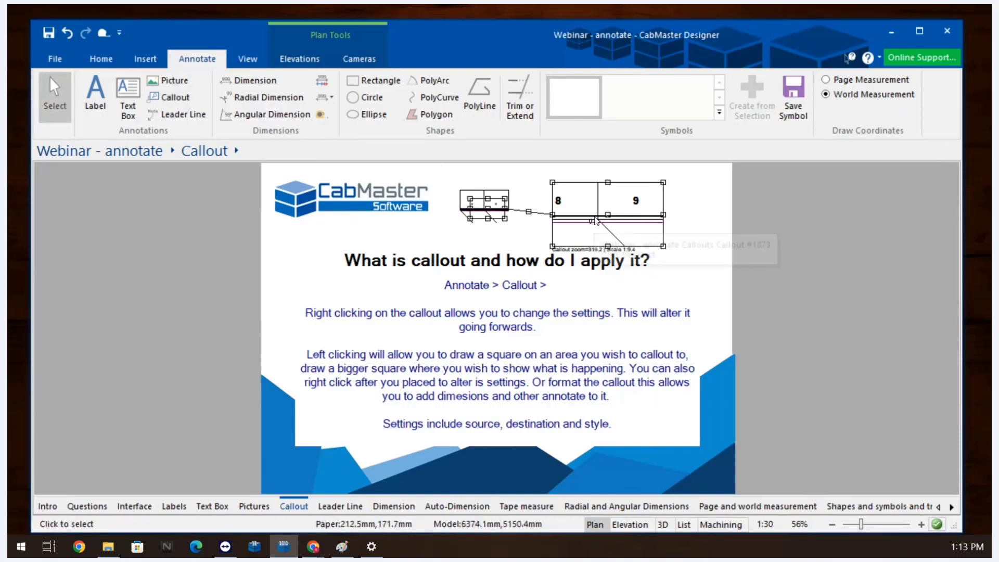
# Open the callout's formatting and review its line, source and destination settings
pyautogui.rightClick(597, 219)
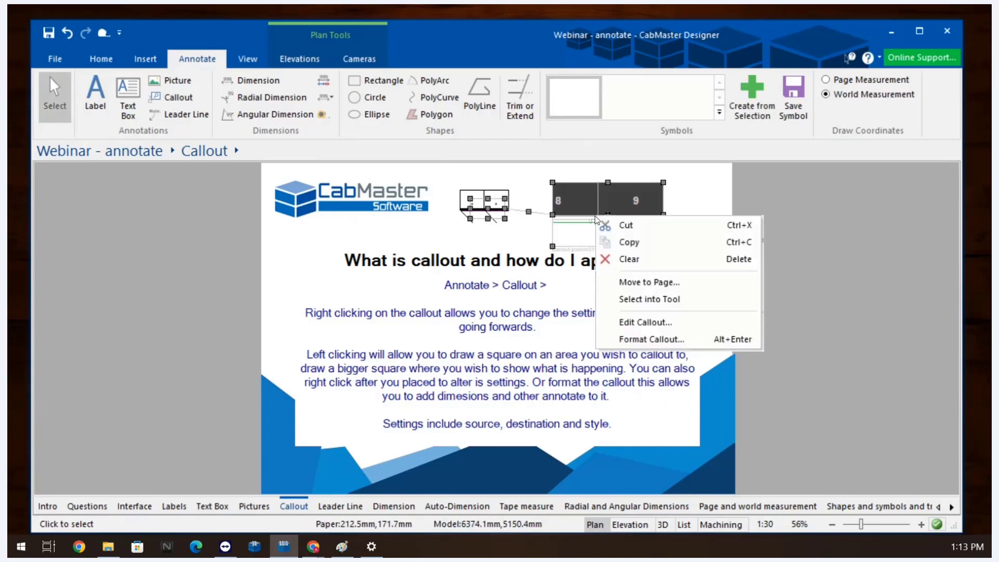
pyautogui.click(654, 342)
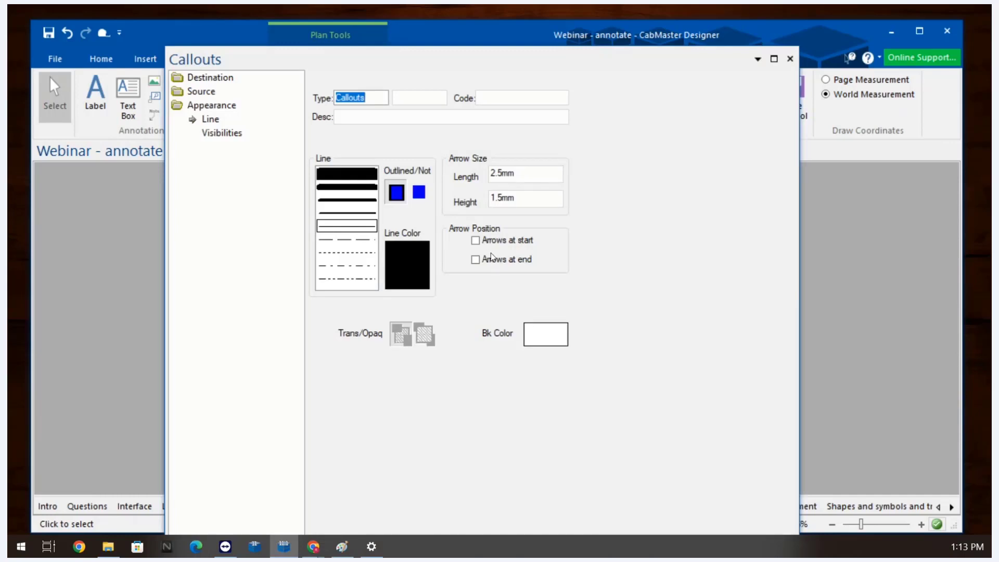
pyautogui.click(209, 134)
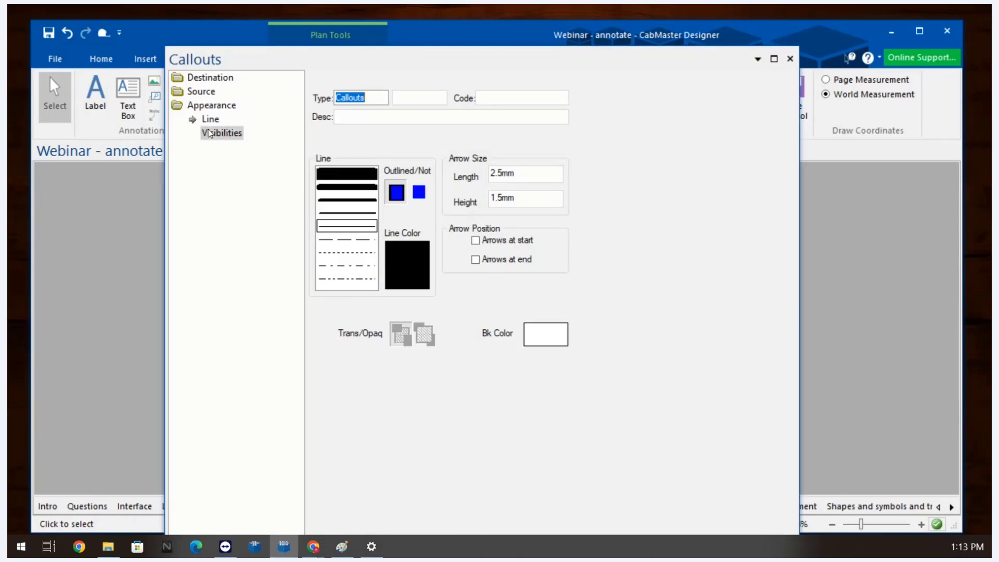
pyautogui.click(210, 91)
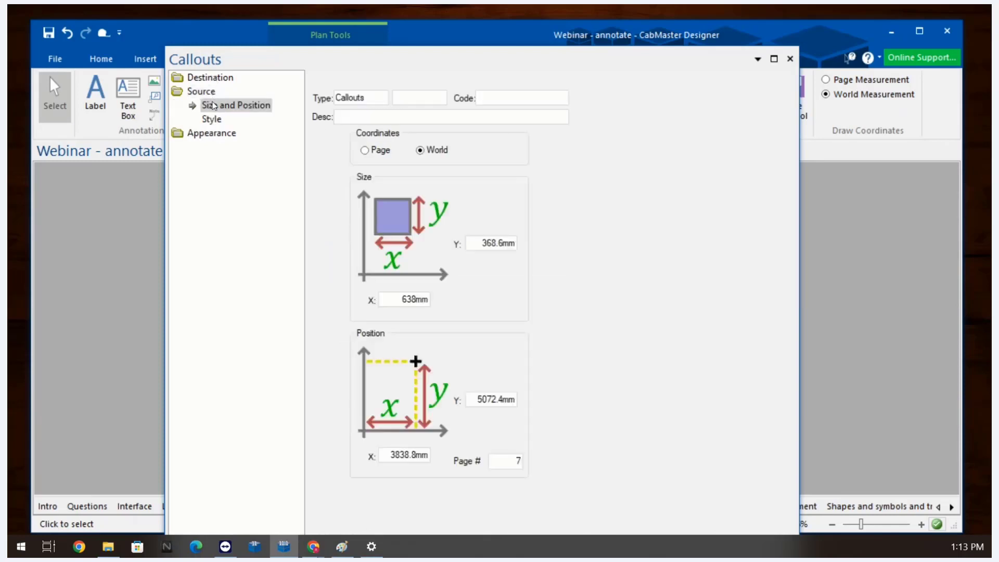
pyautogui.click(213, 78)
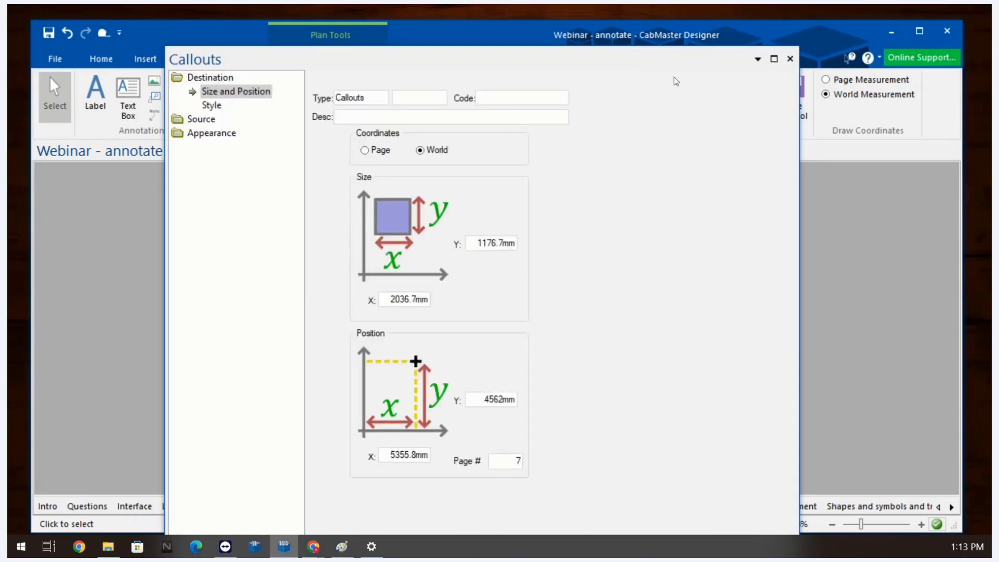
pyautogui.click(790, 59)
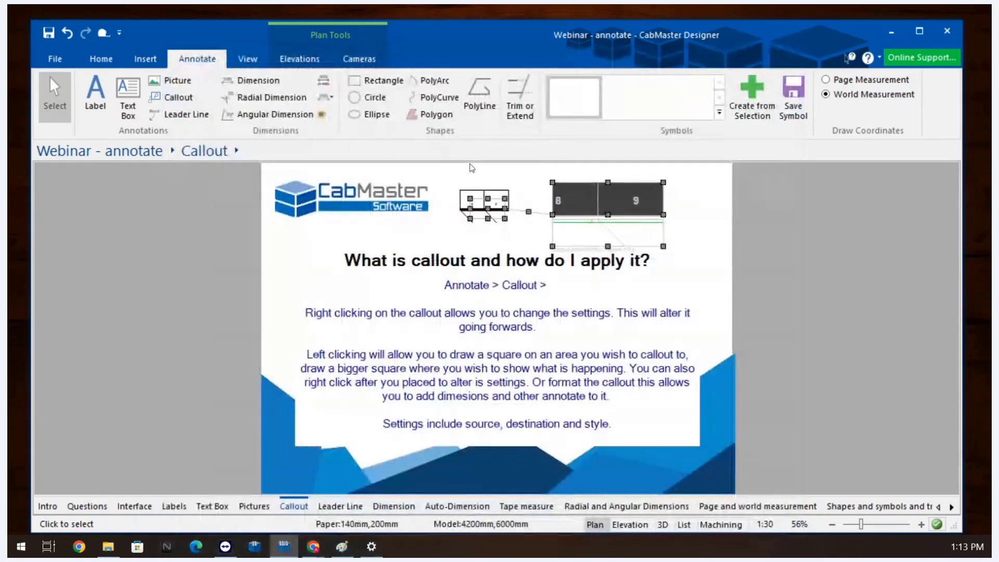
# Move the callout's source rectangle over the left-hand cabinet, keeping its size
pyautogui.click(487, 218)
pyautogui.moveTo(487, 219)
pyautogui.mouseDown()
pyautogui.moveTo(340, 215)
pyautogui.moveTo(475, 216)
pyautogui.moveTo(473, 281)
pyautogui.moveTo(527, 287)
pyautogui.moveTo(472, 209)
pyautogui.mouseUp()
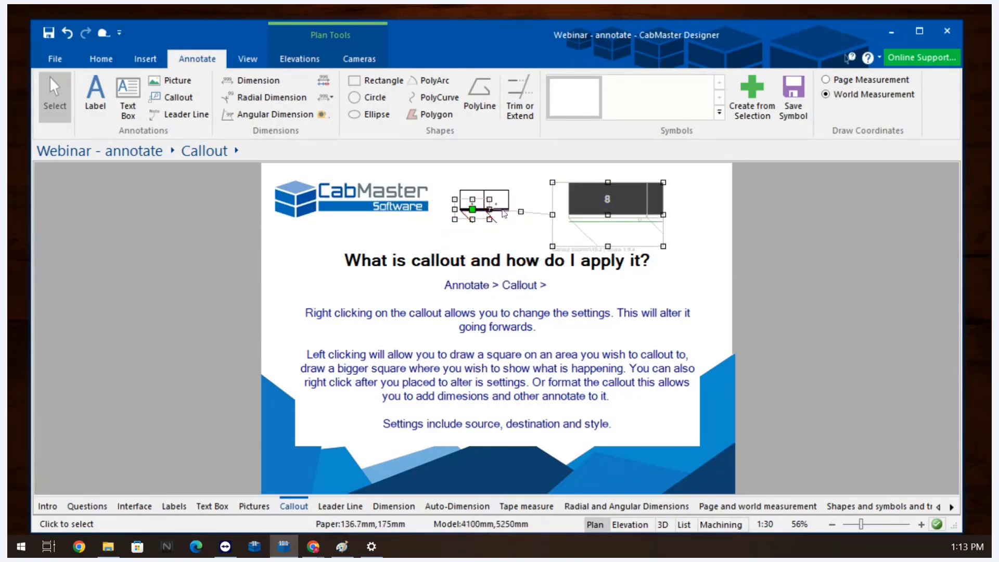
# Review the callout's line and visibility settings, set its scale to 2 and close the formatting
pyautogui.rightClick(592, 216)
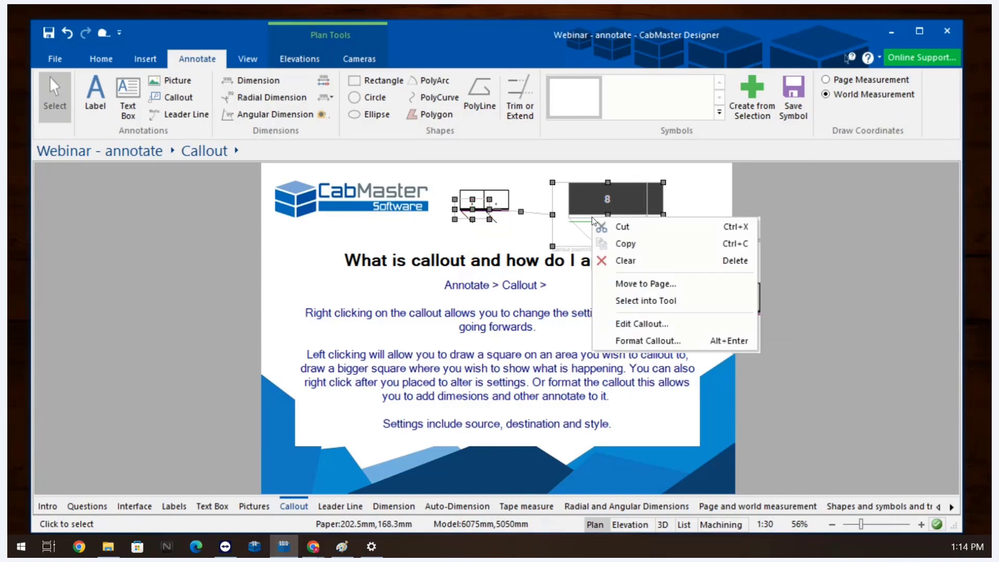
pyautogui.click(637, 339)
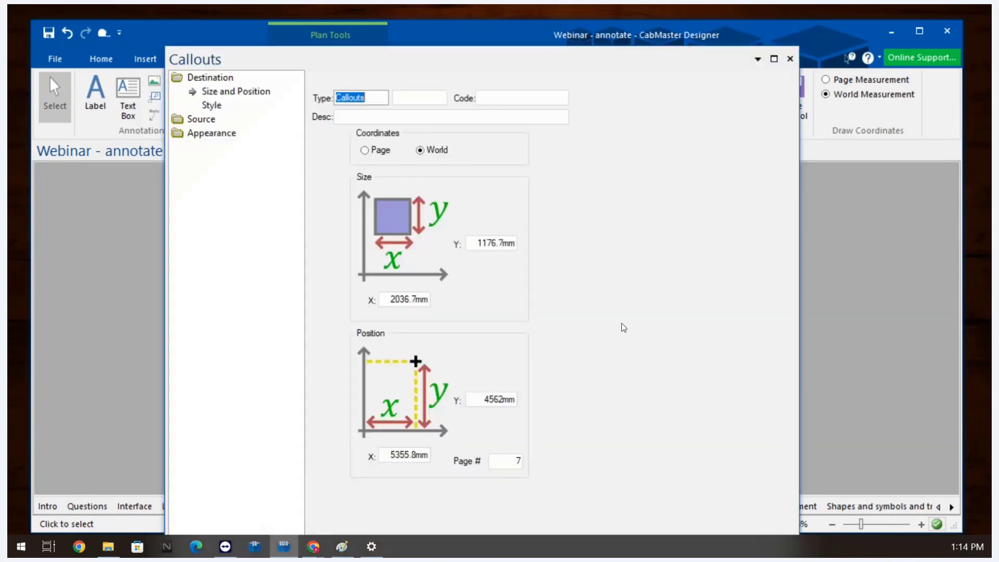
pyautogui.click(205, 134)
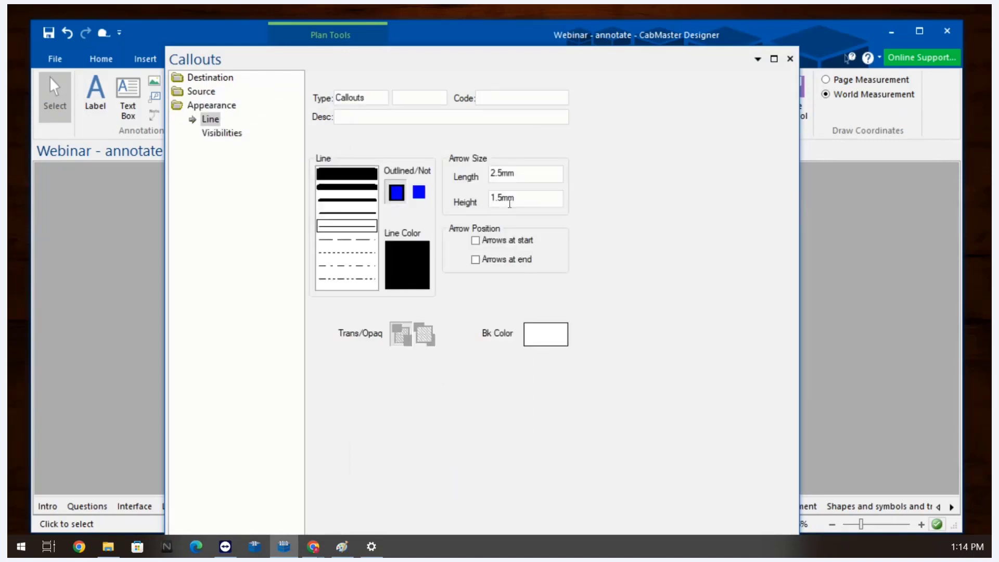
pyautogui.click(217, 138)
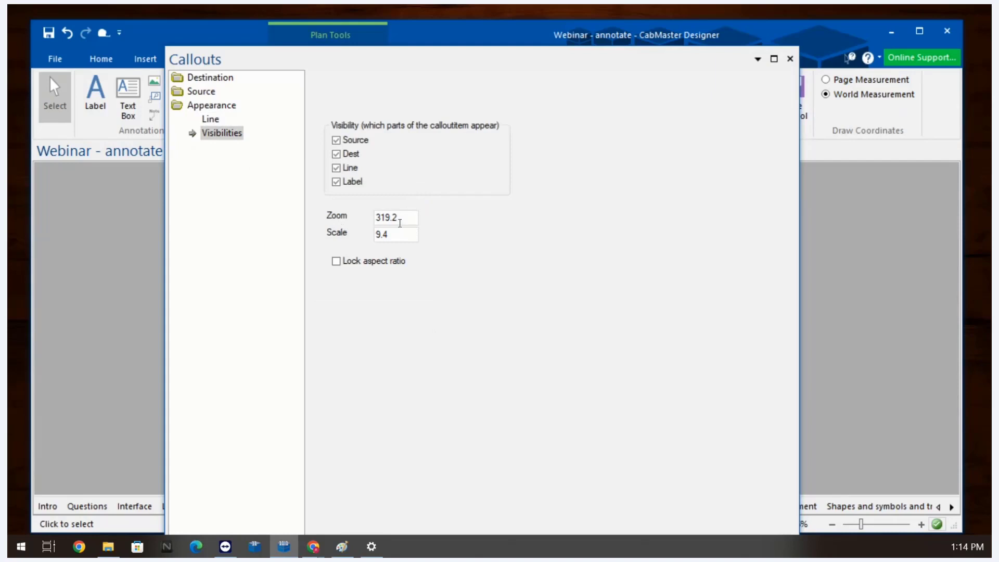
pyautogui.click(415, 219)
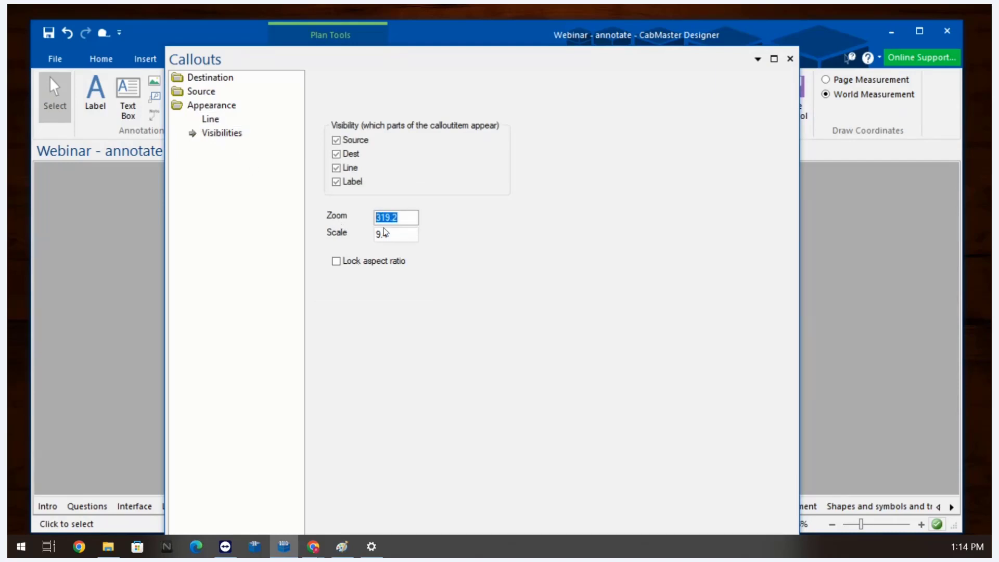
pyautogui.click(374, 235)
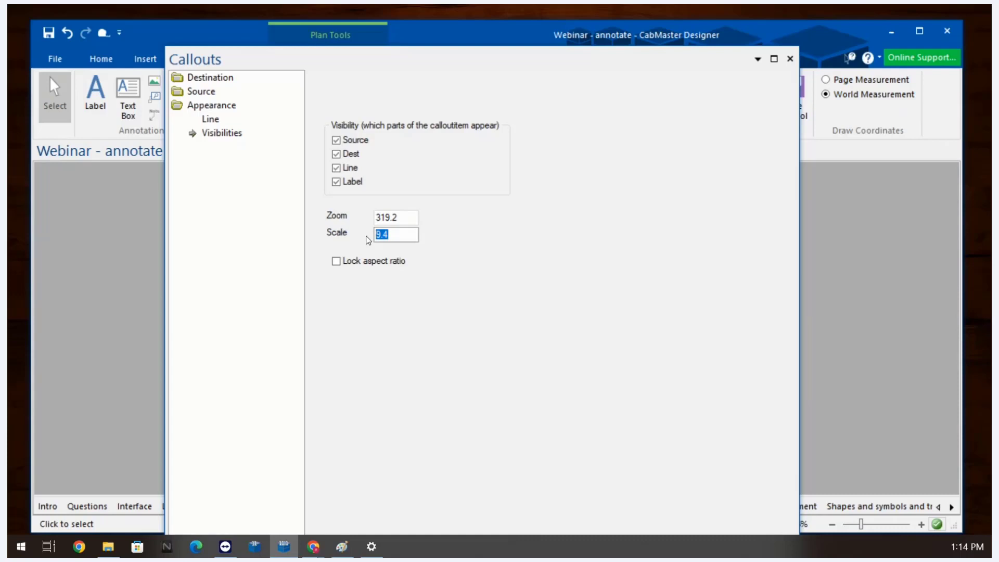
pyautogui.write('2')
pyautogui.press('Return')
pyautogui.click(790, 59)
# Inspect the full extent of the rescaled callout around the page and open the Leader Line page
pyautogui.scroll(-3, 733, 222)
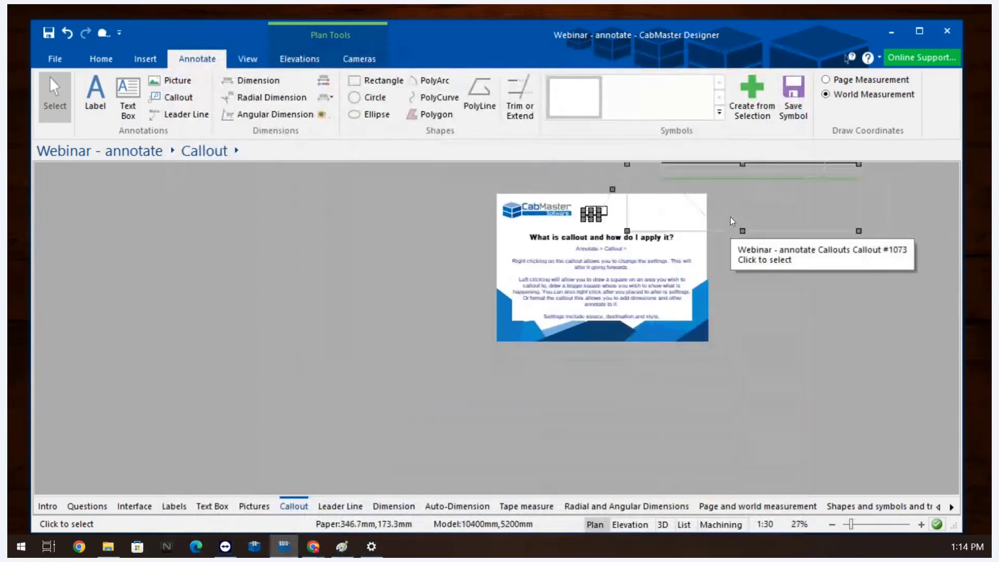
pyautogui.scroll(-3, 729, 217)
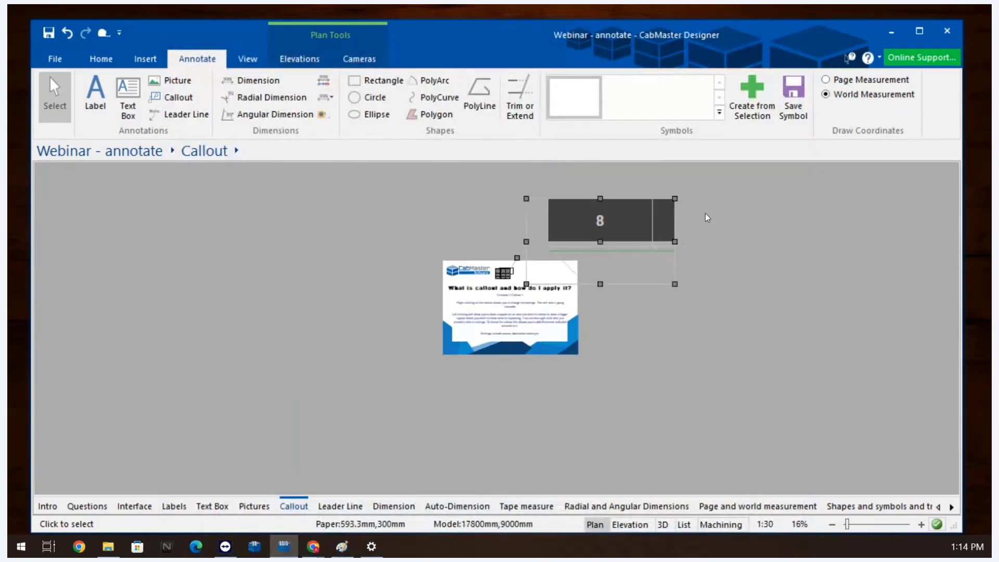
pyautogui.scroll(2, 603, 207)
pyautogui.scroll(1, 529, 288)
pyautogui.scroll(5, 502, 323)
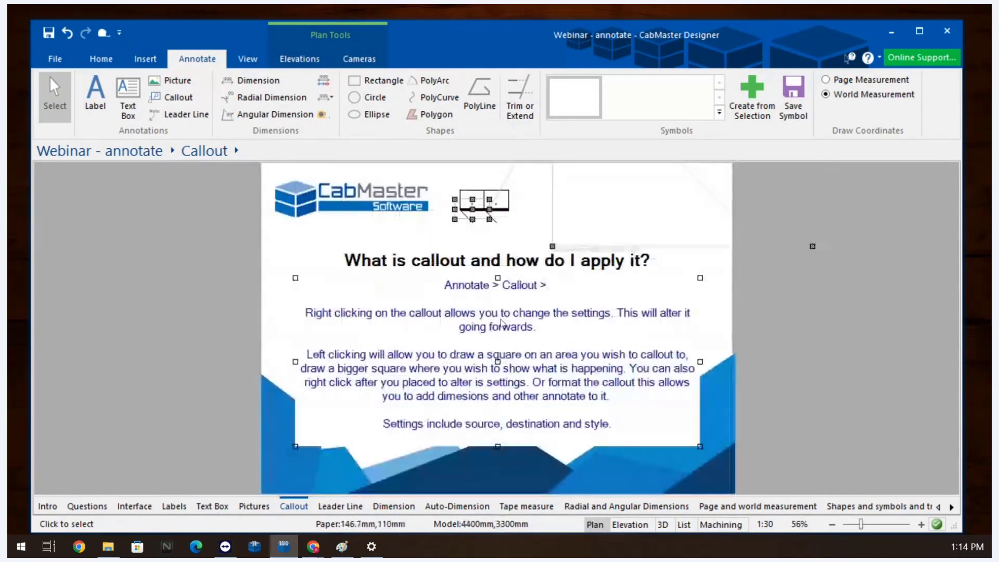
pyautogui.click(337, 506)
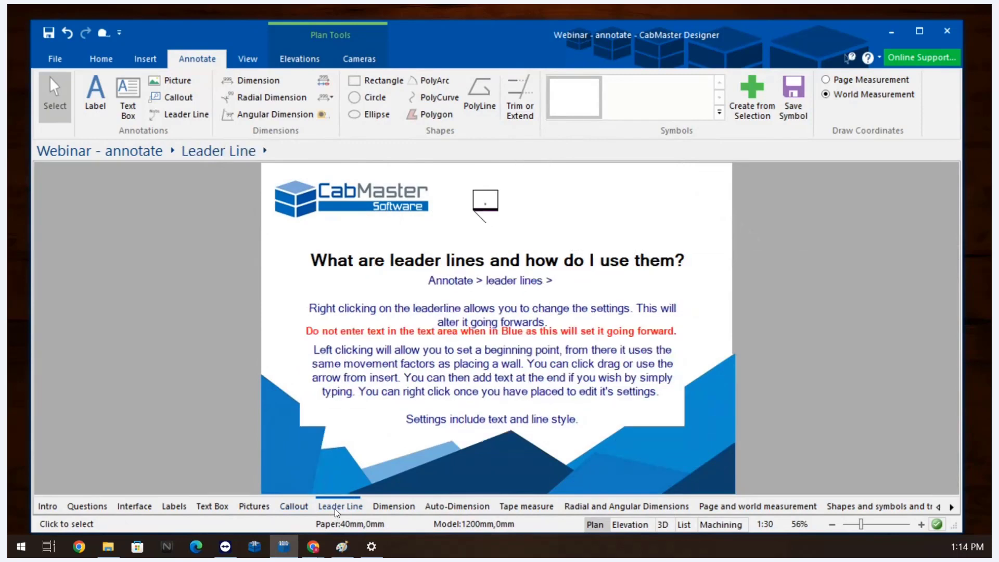
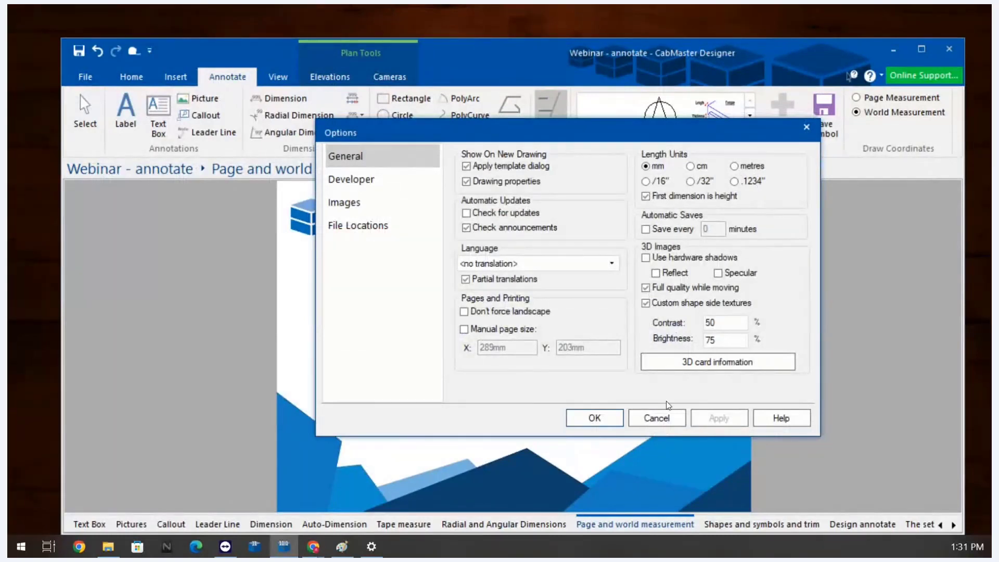
# Dismiss the options without changes, switch the draw coordinates to Page Measurement and tape-measure the length between the 2000 mm dimension's end points
pyautogui.click(658, 417)
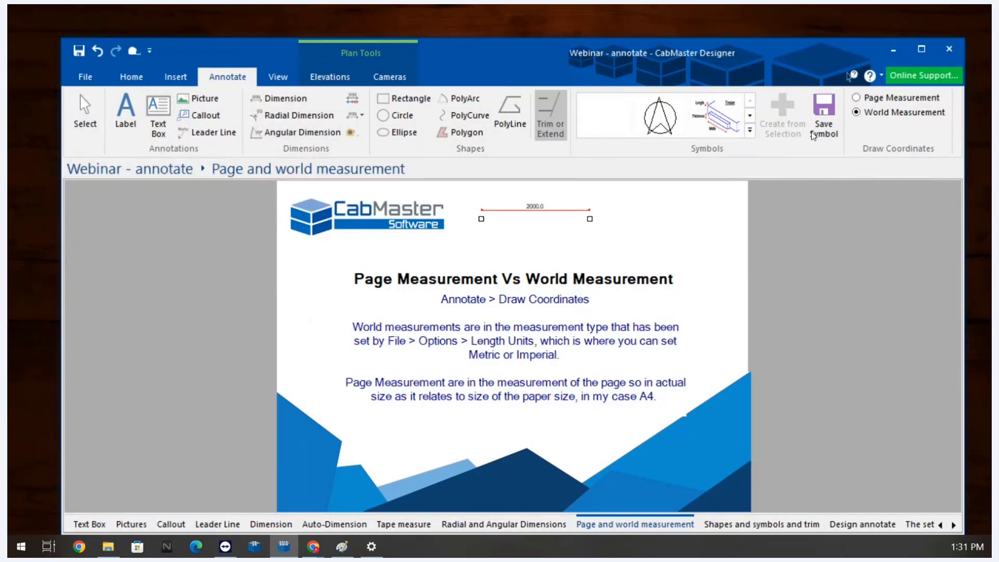
pyautogui.click(855, 96)
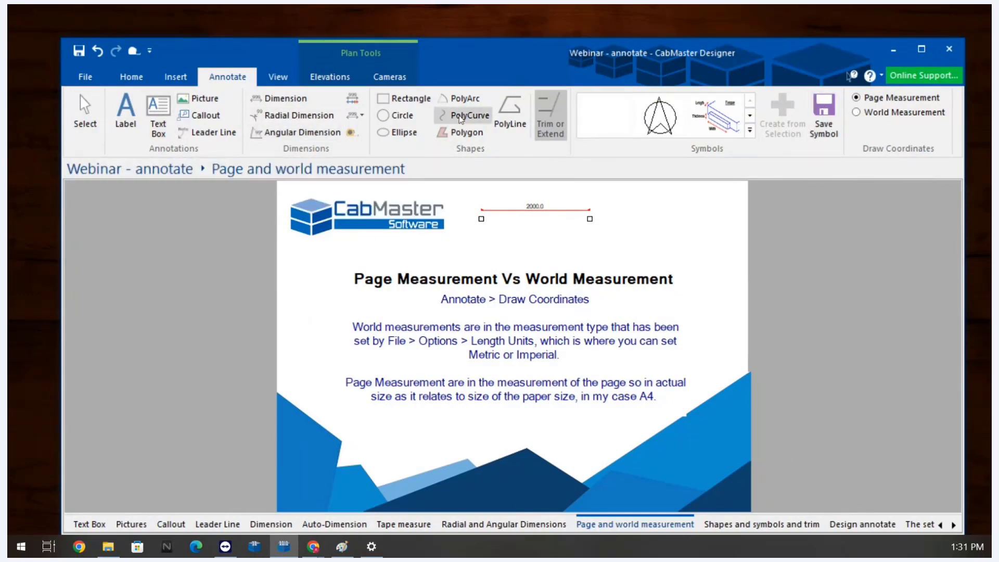
pyautogui.click(350, 134)
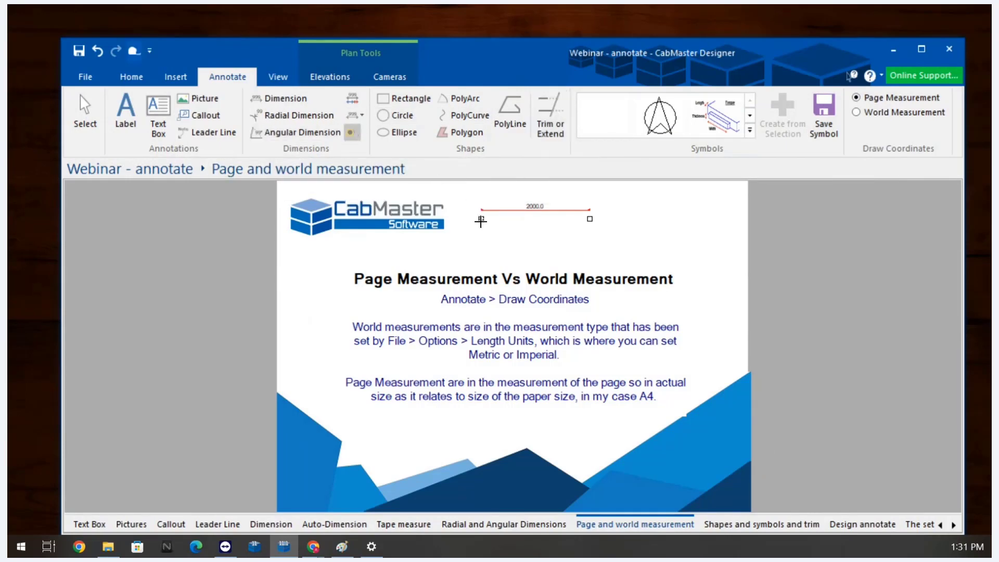
pyautogui.click(482, 218)
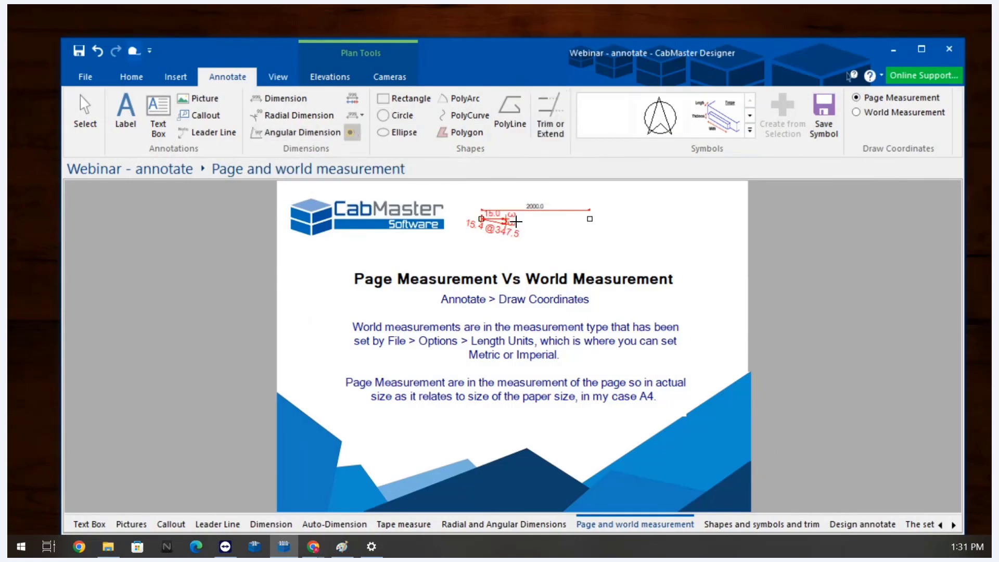
pyautogui.click(593, 216)
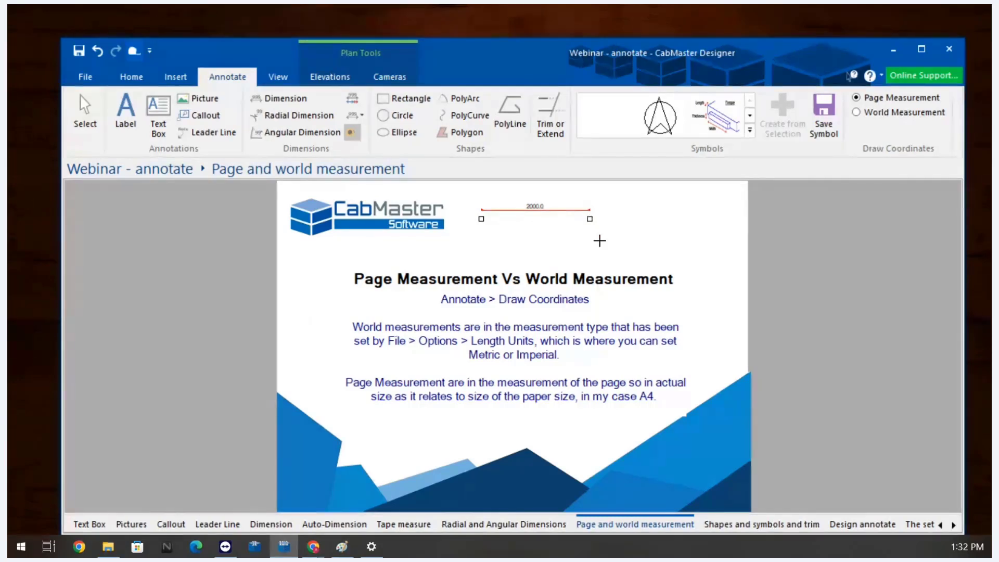
# On the Design annotate page, load the CM-Design library in the Cabinet Picker and choose Drawing Symbol under Annotation > Symbols
pyautogui.click(868, 525)
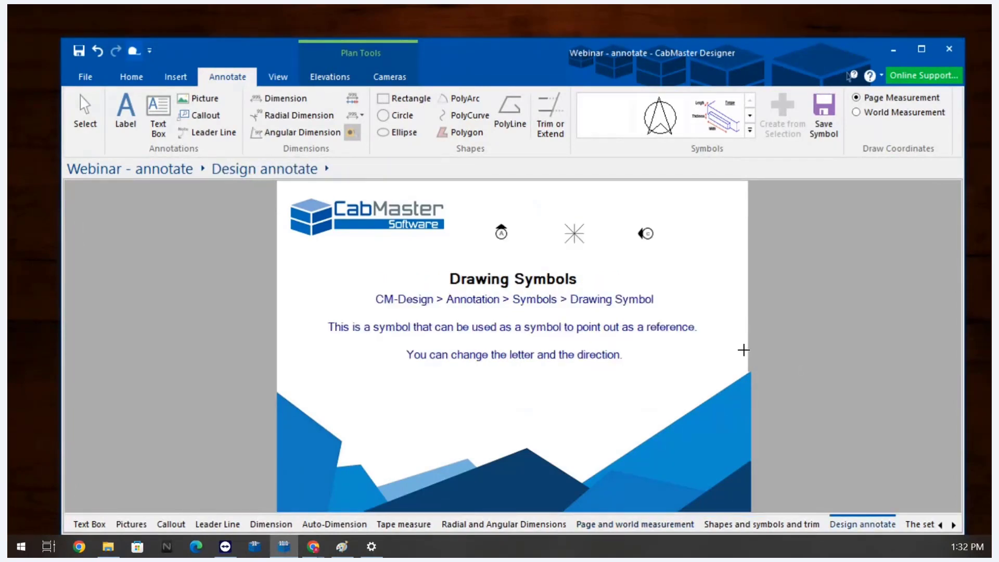
pyautogui.click(954, 525)
pyautogui.click(955, 526)
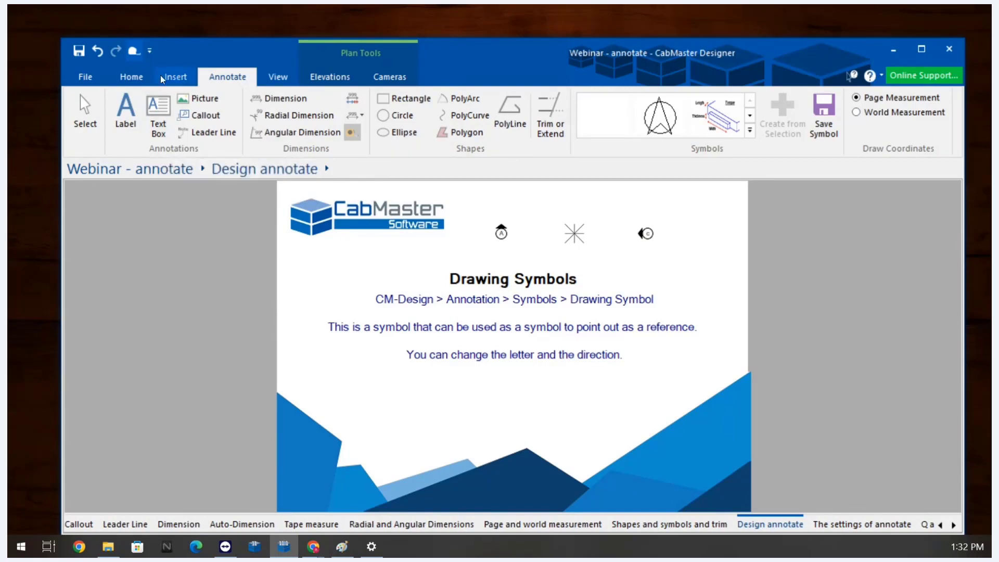
pyautogui.click(132, 78)
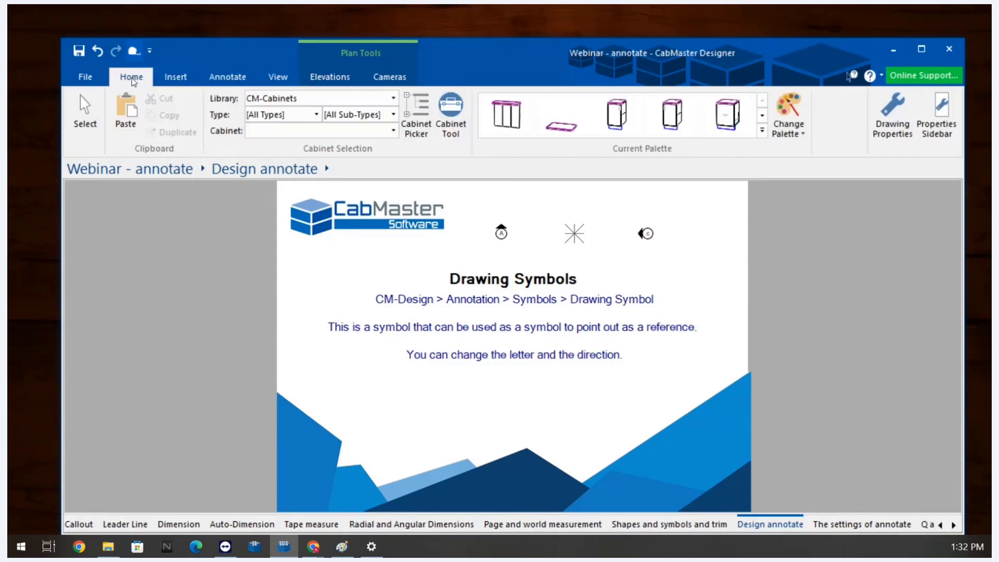
pyautogui.click(286, 100)
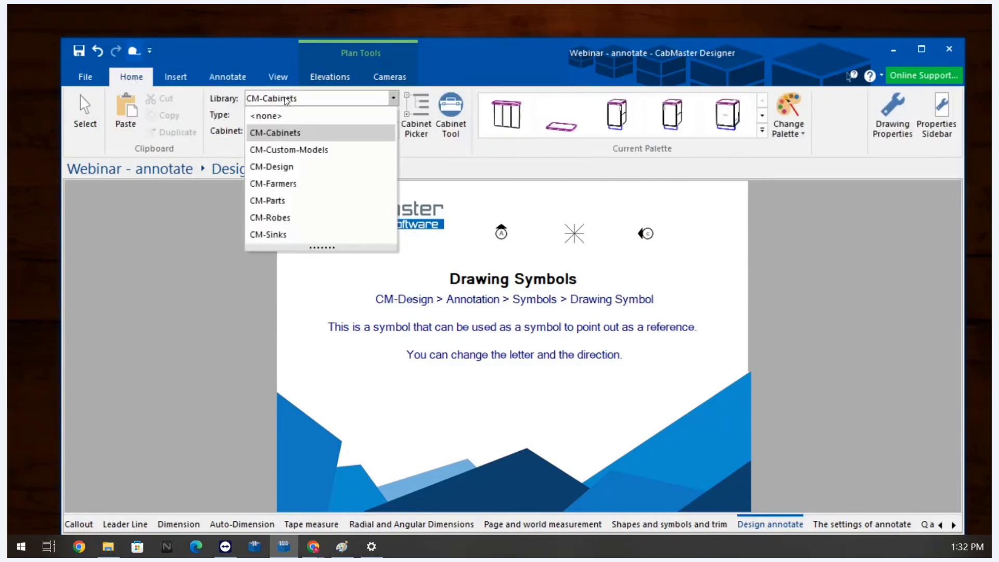
pyautogui.click(280, 167)
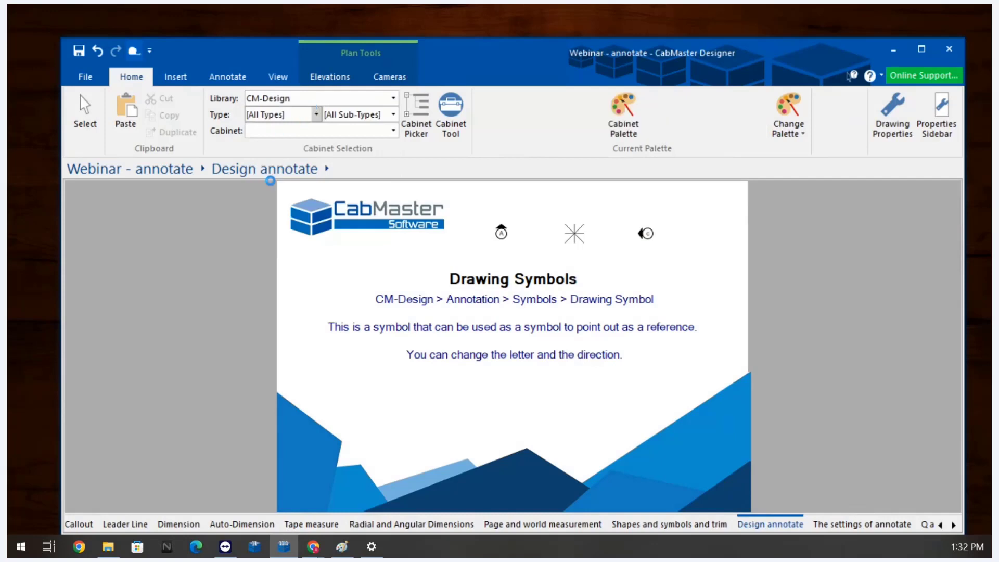
pyautogui.click(413, 120)
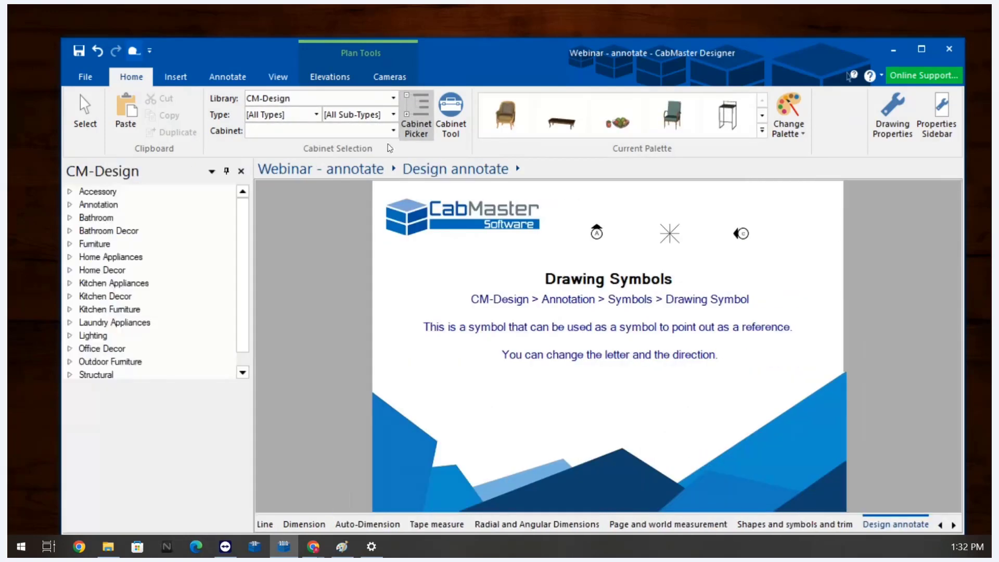
pyautogui.click(72, 205)
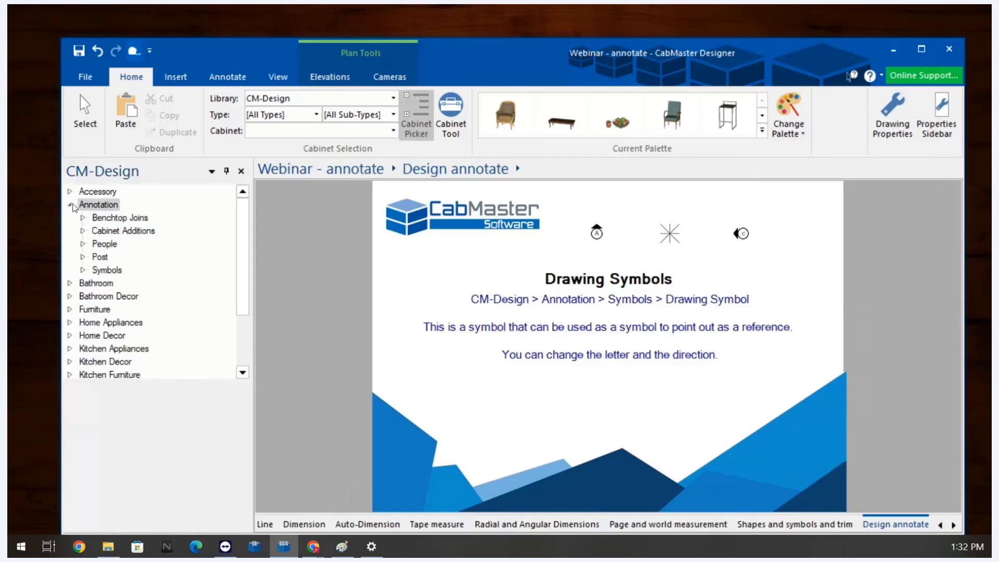
pyautogui.click(83, 269)
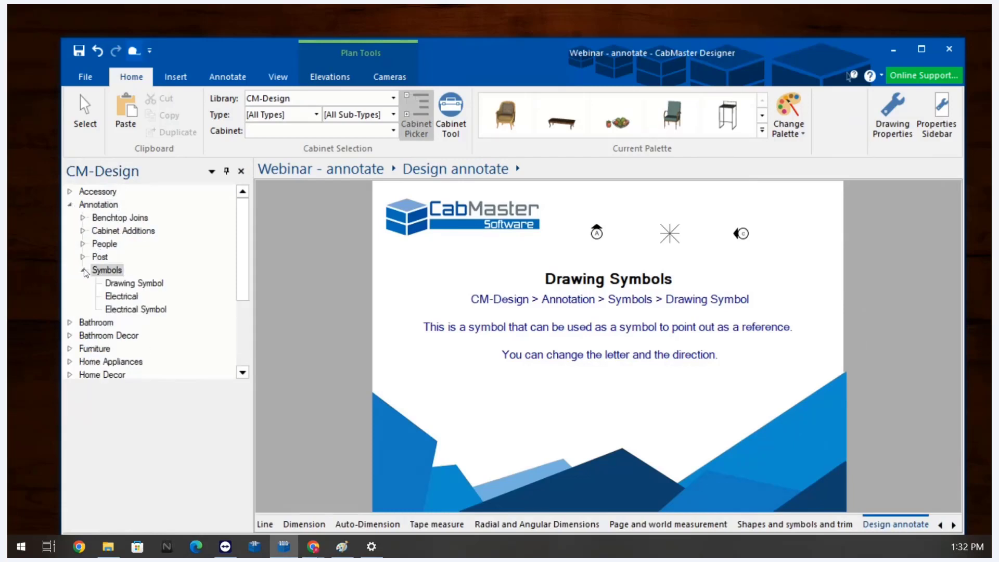
pyautogui.click(119, 282)
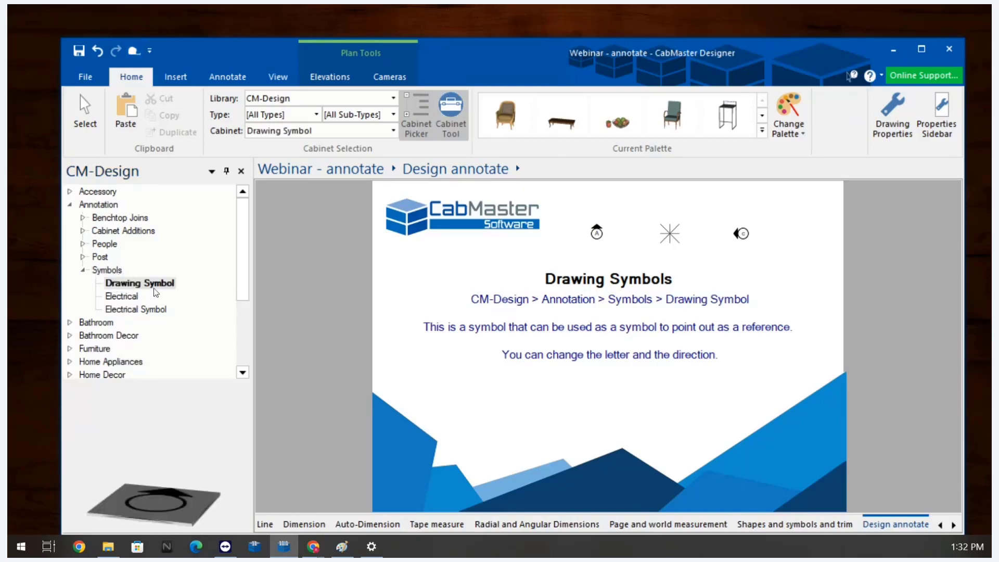
# Review the Drawing Symbol tool's sizes, reference and available symbol directions without changing them
pyautogui.rightClick(142, 275)
pyautogui.click(209, 364)
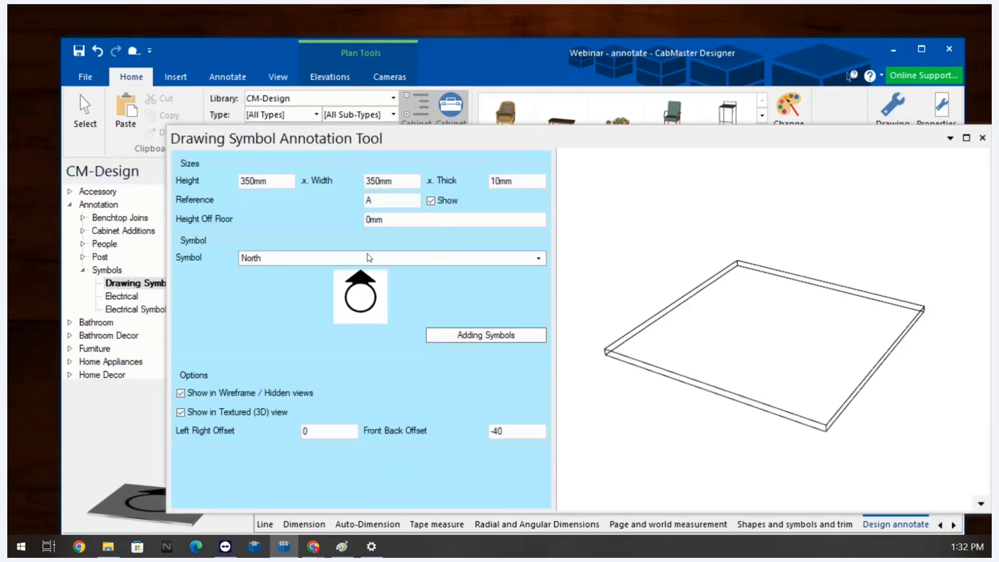
pyautogui.click(427, 257)
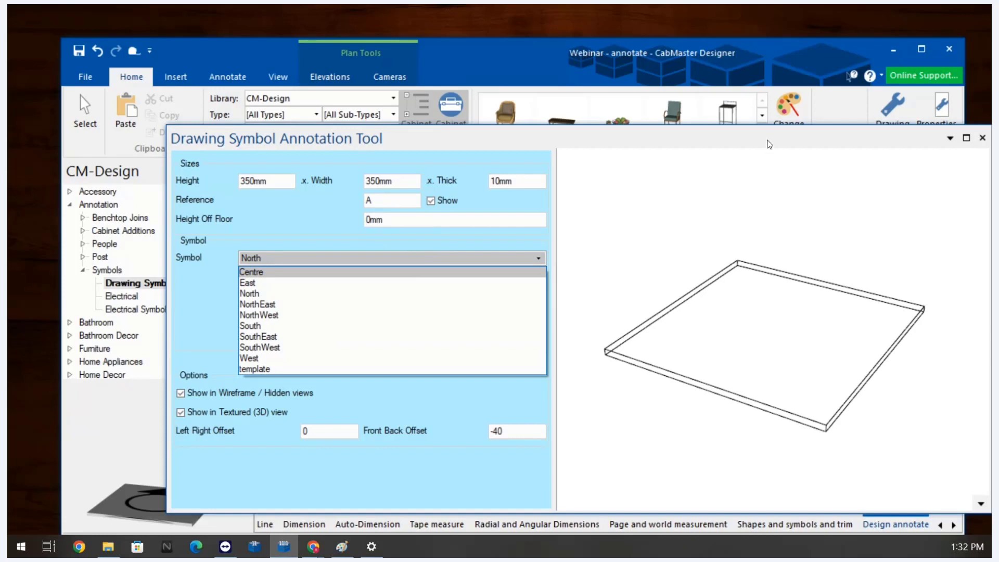
pyautogui.click(739, 145)
pyautogui.moveTo(726, 143); pyautogui.dragTo(658, 146)
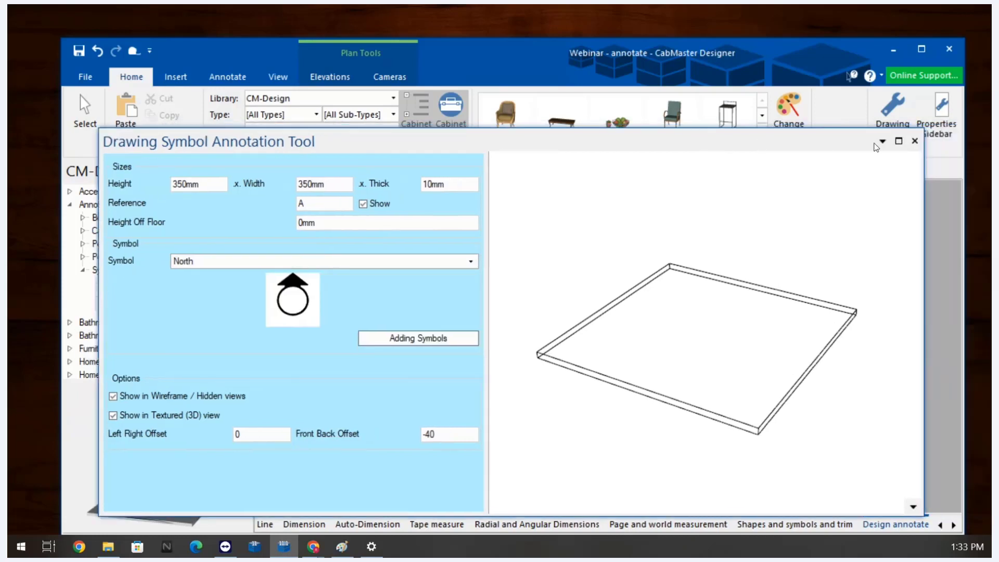
pyautogui.click(914, 142)
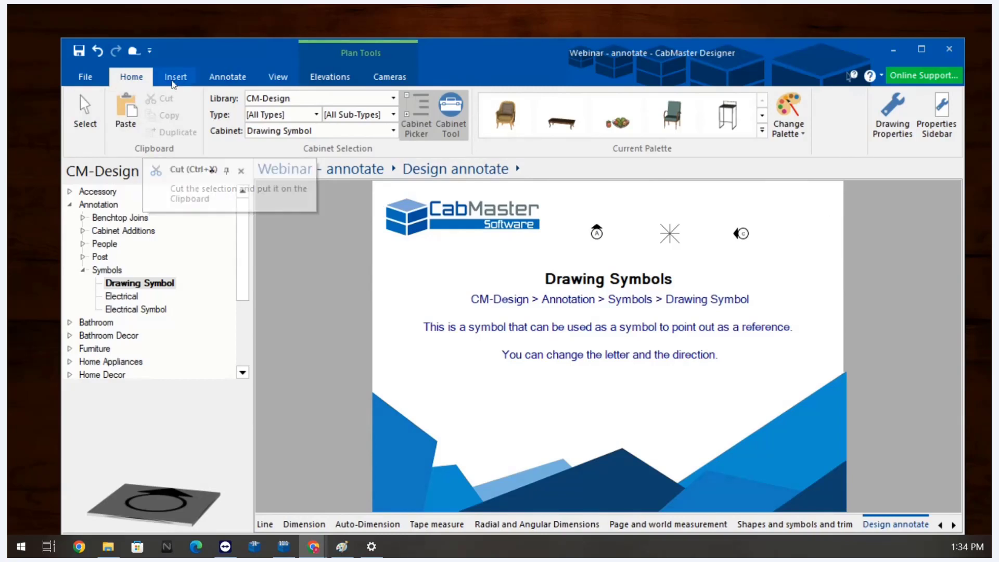
# Switch the cabinet library back to CM-Cabinets
pyautogui.click(241, 82)
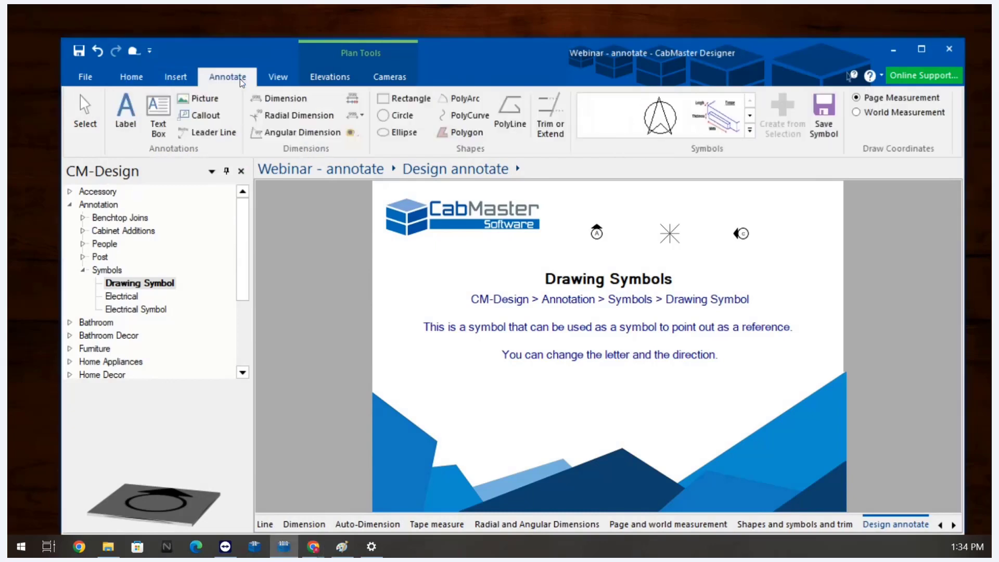
pyautogui.click(175, 80)
pyautogui.click(134, 79)
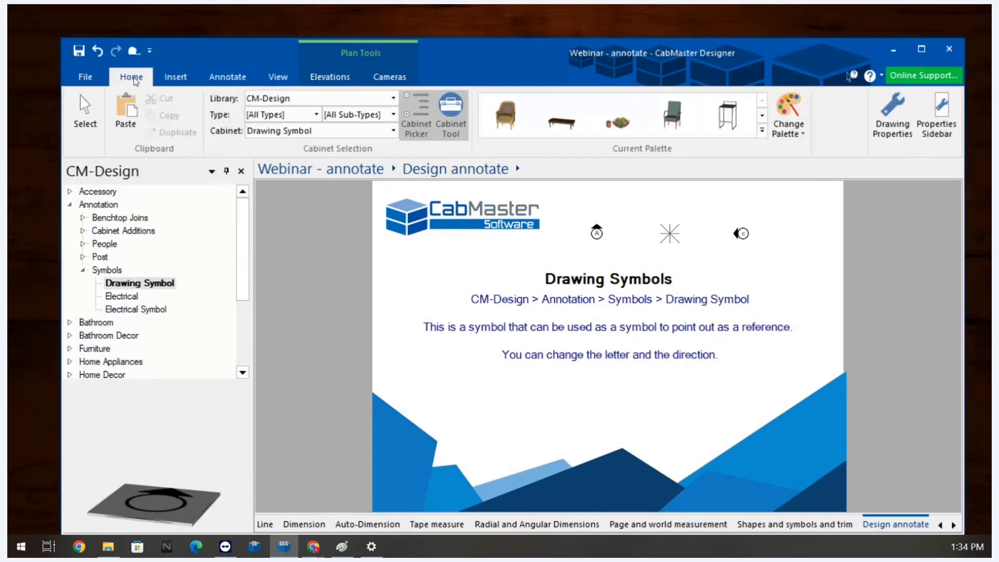
pyautogui.click(274, 101)
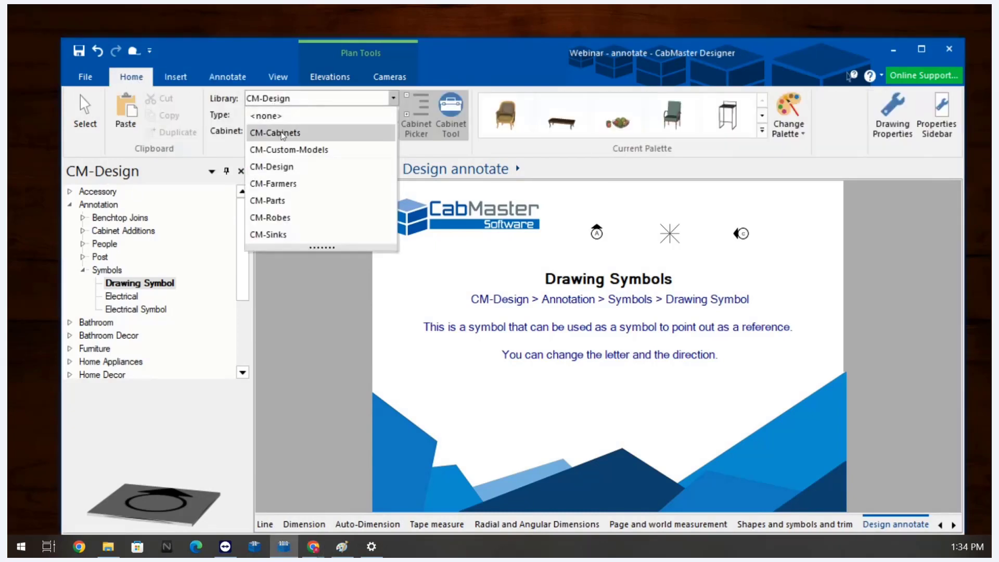
pyautogui.click(281, 133)
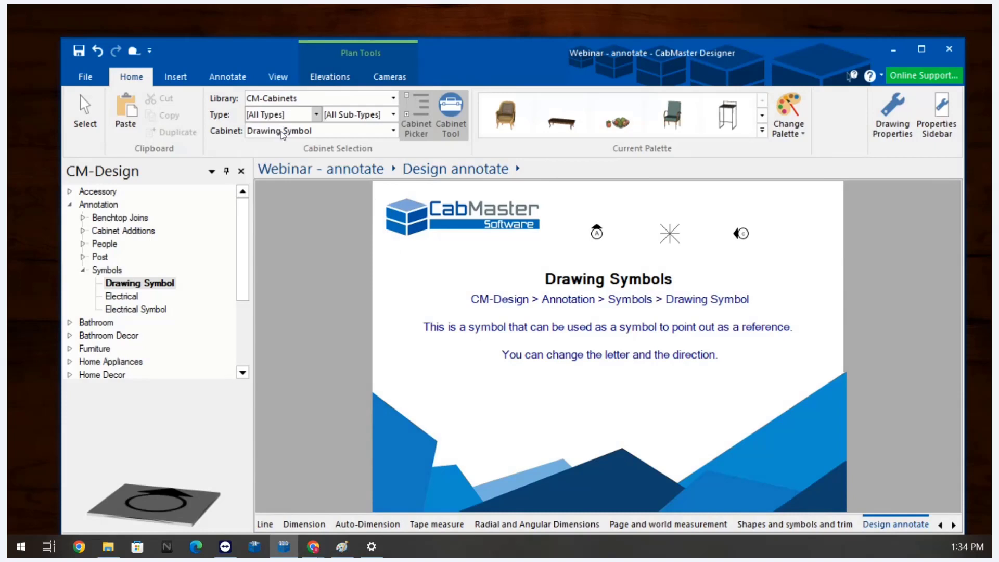
# Open the Label tool's format settings and set its text to "Kitchen", with the settings window moved aside and closed when done
pyautogui.click(222, 77)
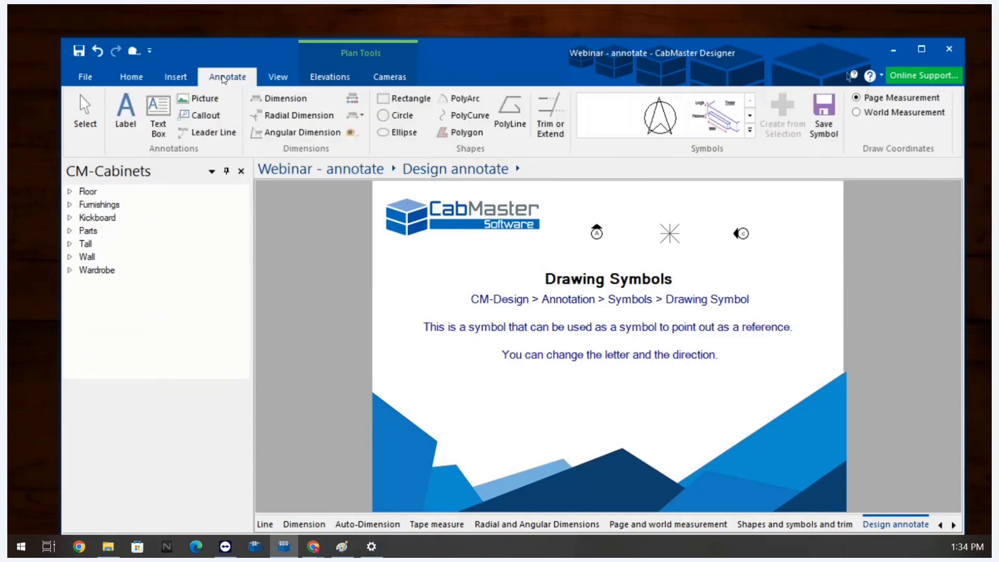
pyautogui.rightClick(125, 124)
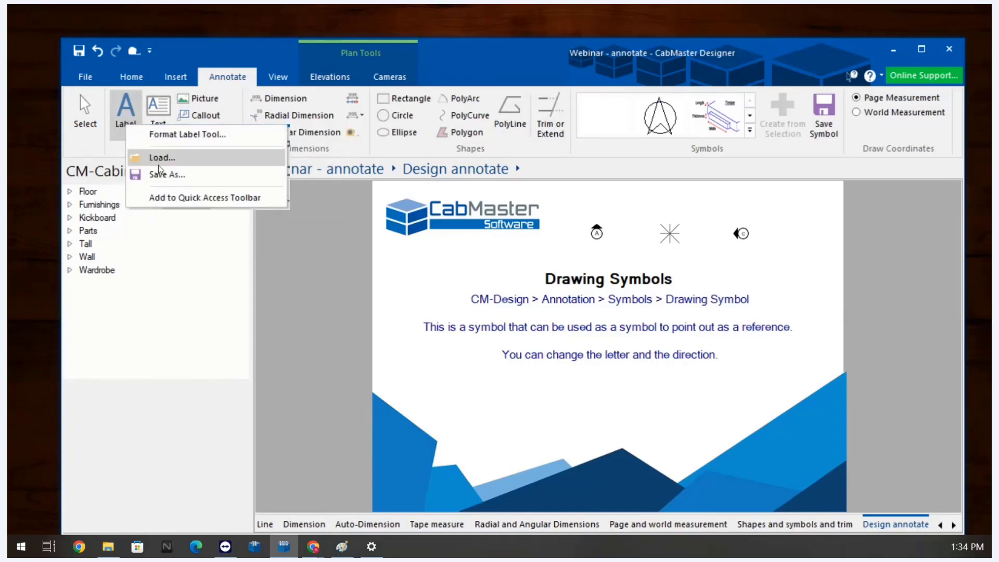
pyautogui.click(185, 134)
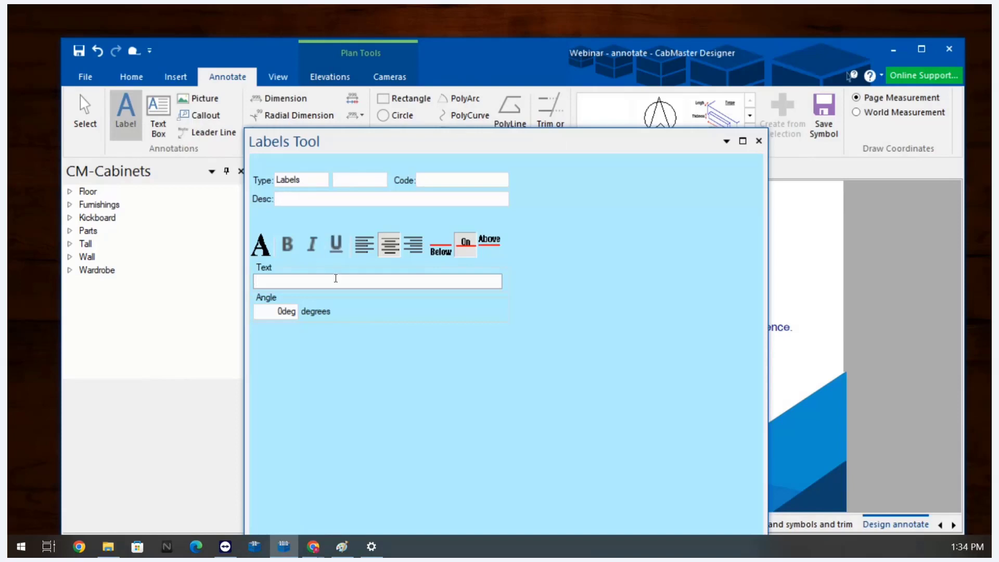
pyautogui.write('Kitchen')
pyautogui.moveTo(244, 235)
pyautogui.mouseDown()
pyautogui.moveTo(416, 239)
pyautogui.moveTo(247, 240)
pyautogui.mouseUp()
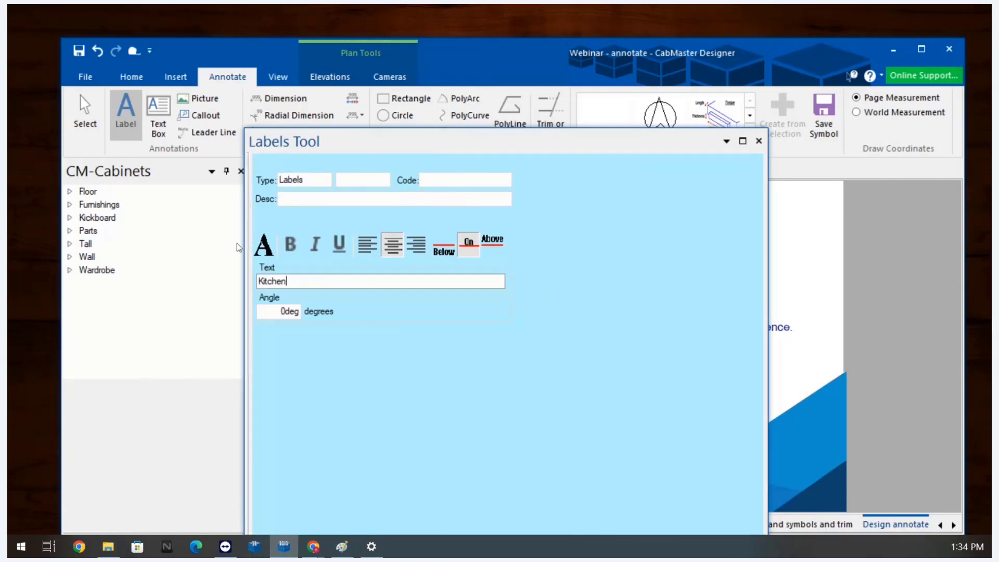
pyautogui.moveTo(245, 243); pyautogui.dragTo(212, 243)
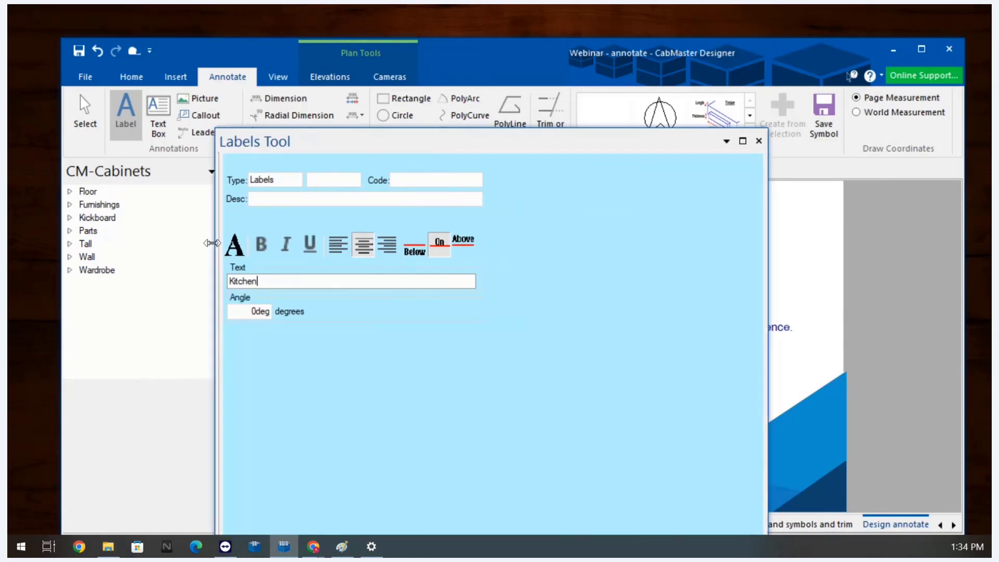
pyautogui.moveTo(325, 146); pyautogui.dragTo(415, 137)
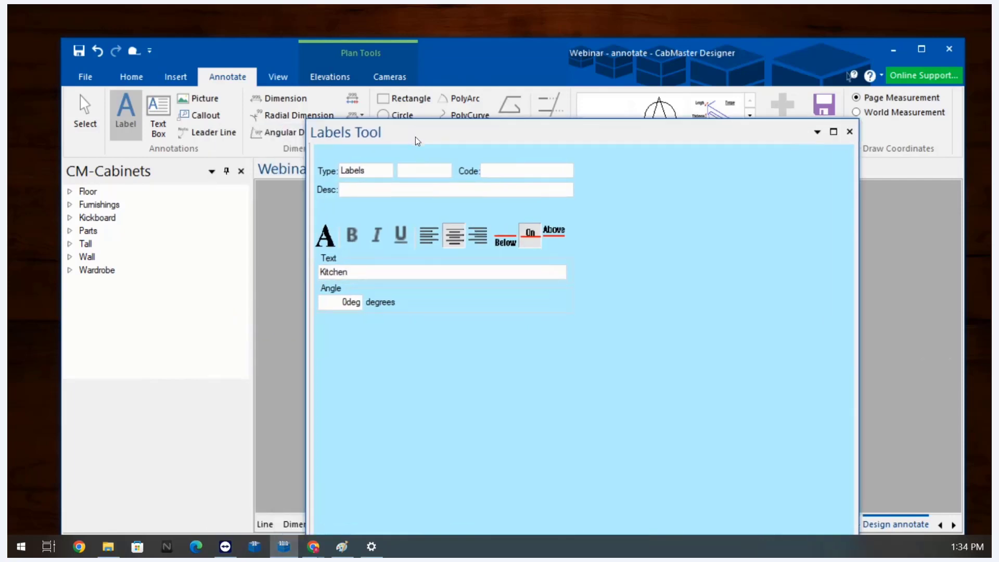
pyautogui.click(846, 135)
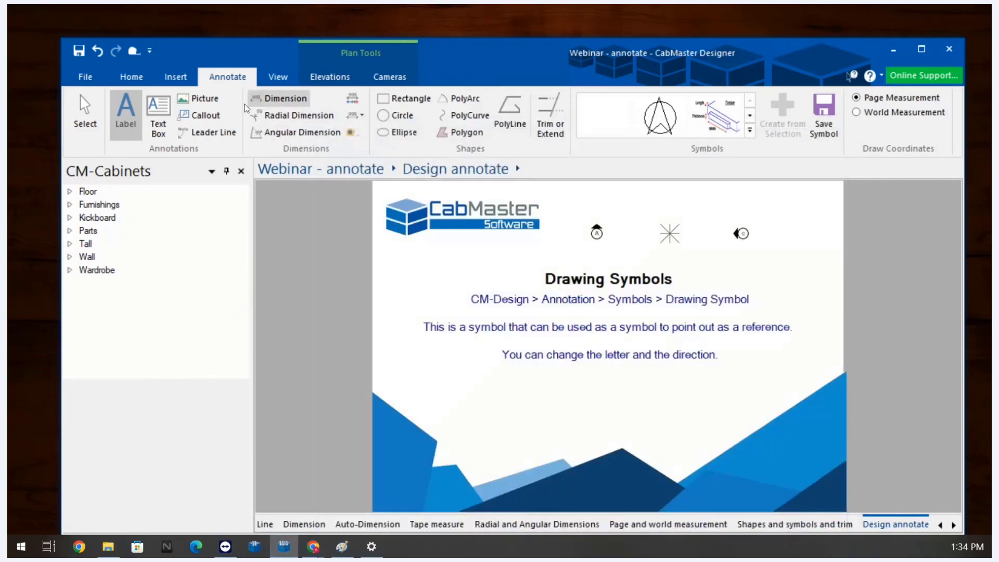
# Save the Label tool's current settings as a tool data file named "Kitchen"
pyautogui.rightClick(126, 130)
pyautogui.click(165, 179)
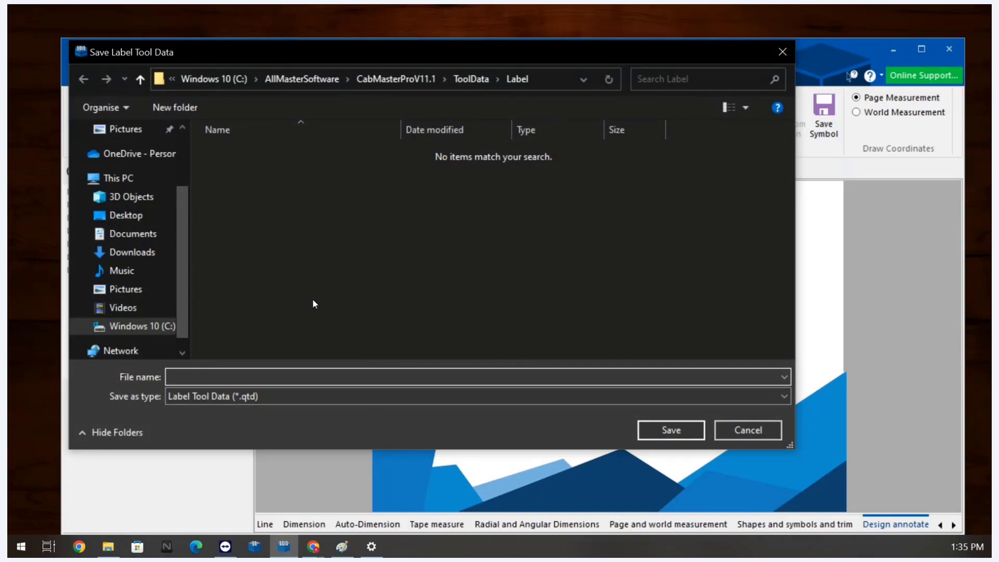
pyautogui.write('Kitchen')
pyautogui.click(691, 425)
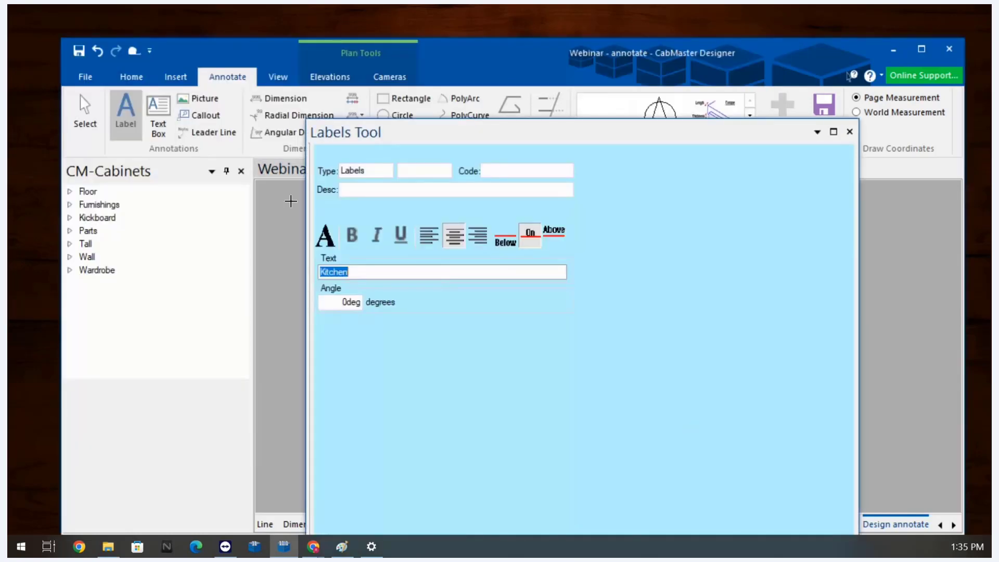
# Clear the text in the Label tool's format settings and close them
pyautogui.press('Delete')
pyautogui.press('Tab')
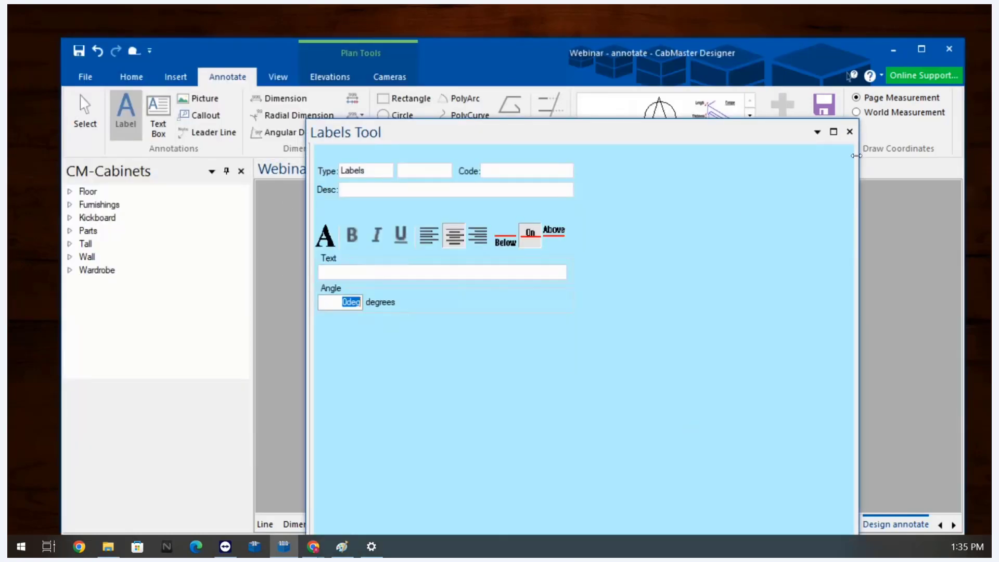
pyautogui.click(850, 133)
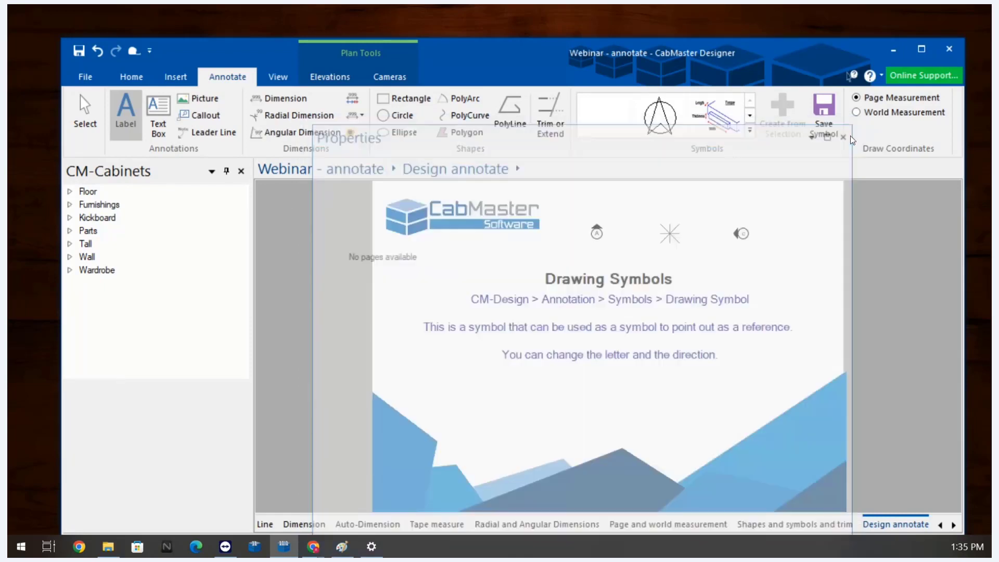
# Load the saved Kitchen preset into the Label tool and check its format settings
pyautogui.rightClick(130, 118)
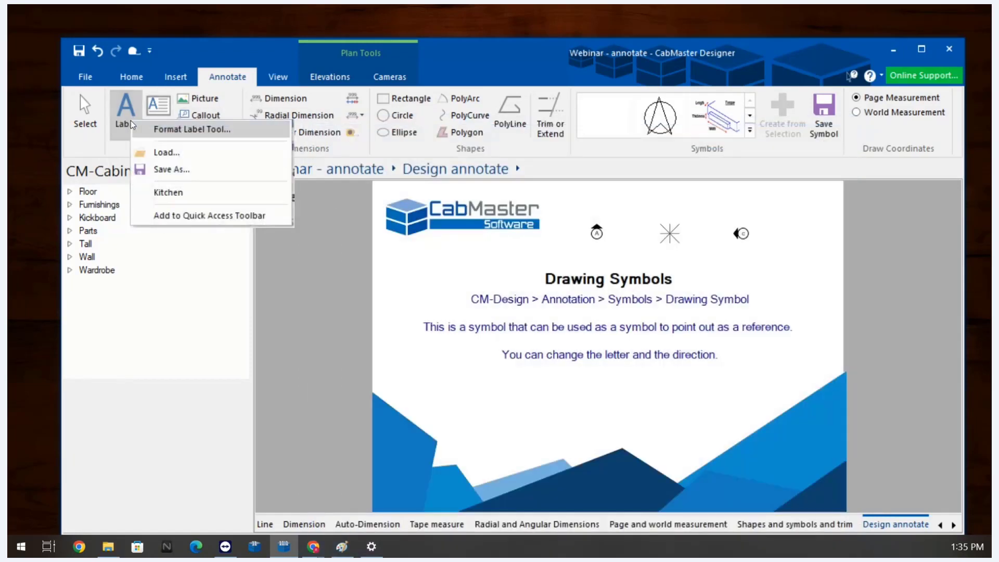
pyautogui.click(167, 192)
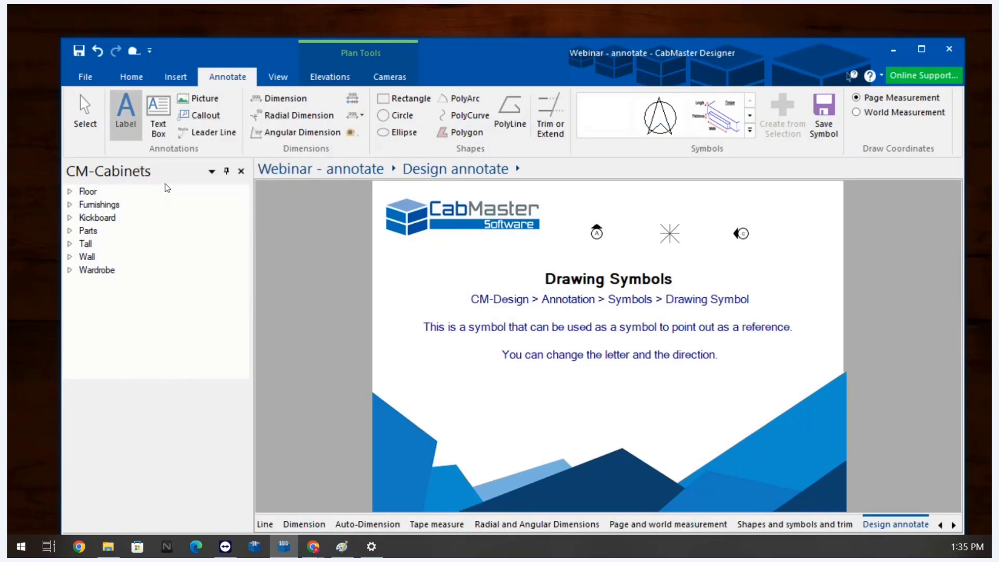
pyautogui.rightClick(126, 117)
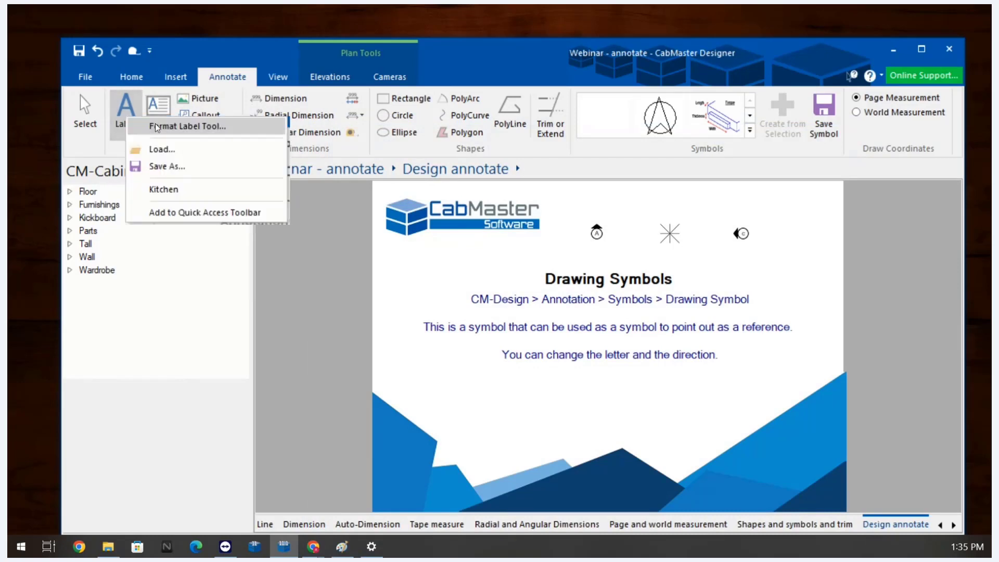
pyautogui.click(156, 125)
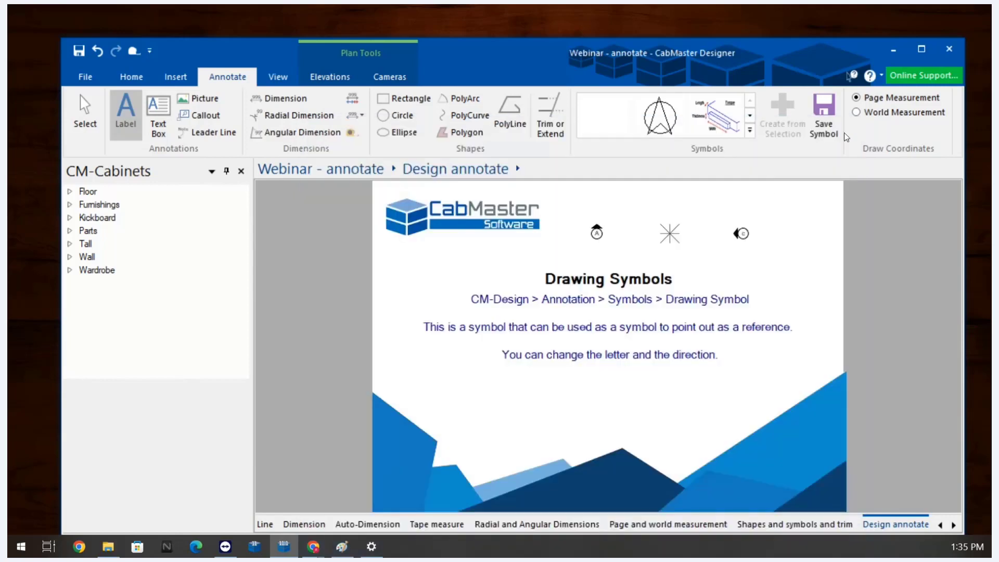
pyautogui.click(850, 131)
# Go to the Q and A page and place the Kitchen label in the grey area beside the sheet, level with the Q&A picture
pyautogui.click(957, 526)
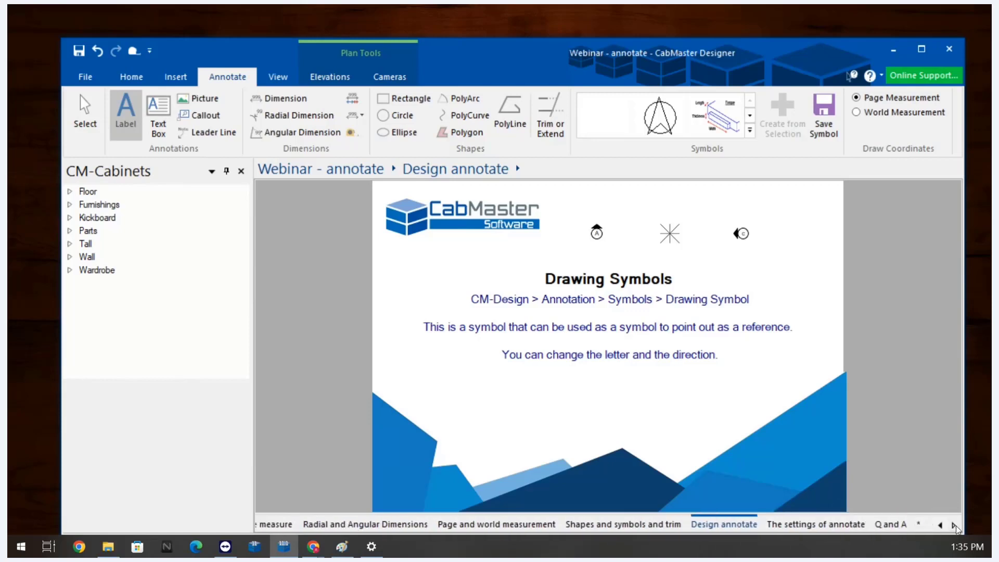
pyautogui.click(890, 525)
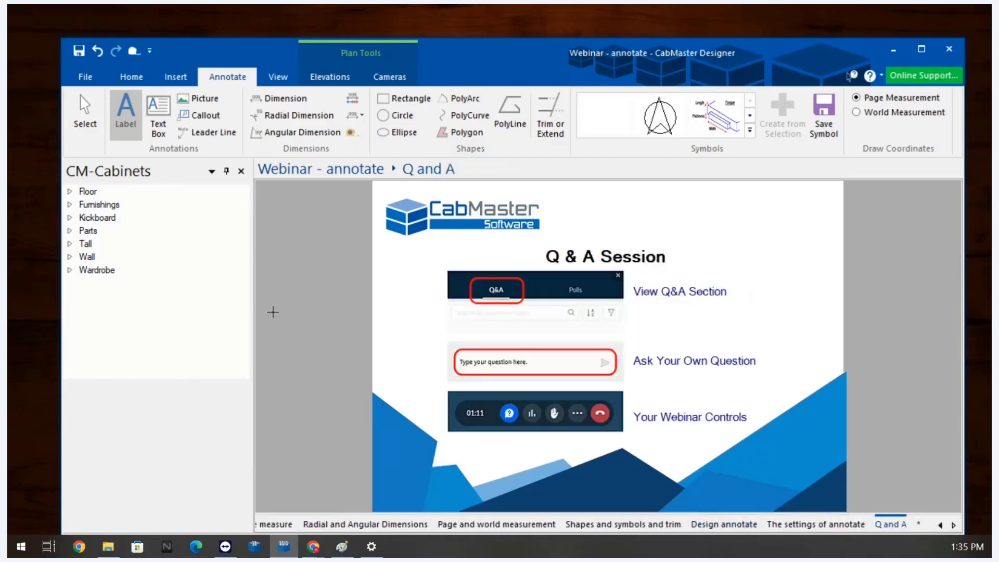
pyautogui.click(290, 304)
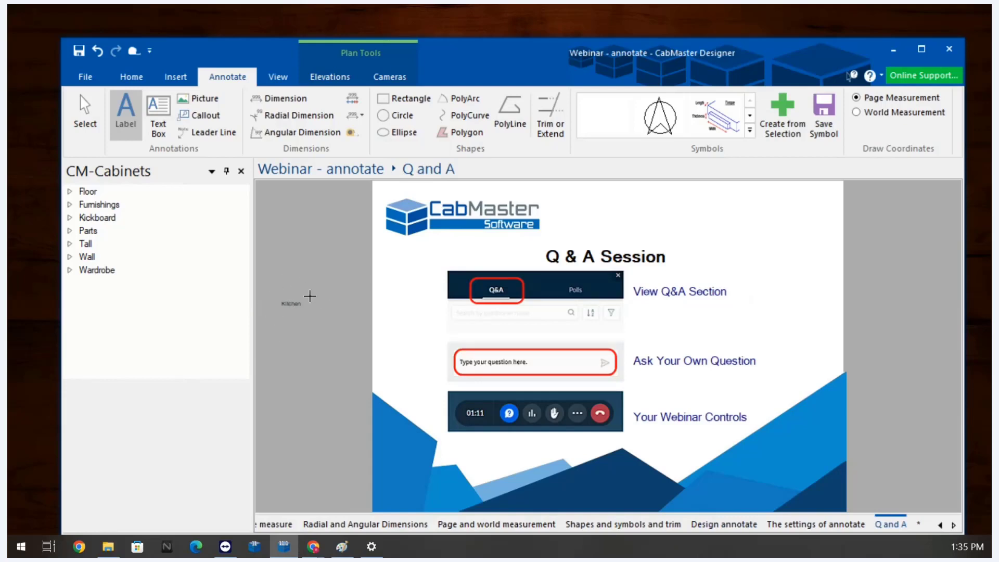
pyautogui.hotkey('alt', 'Tab')
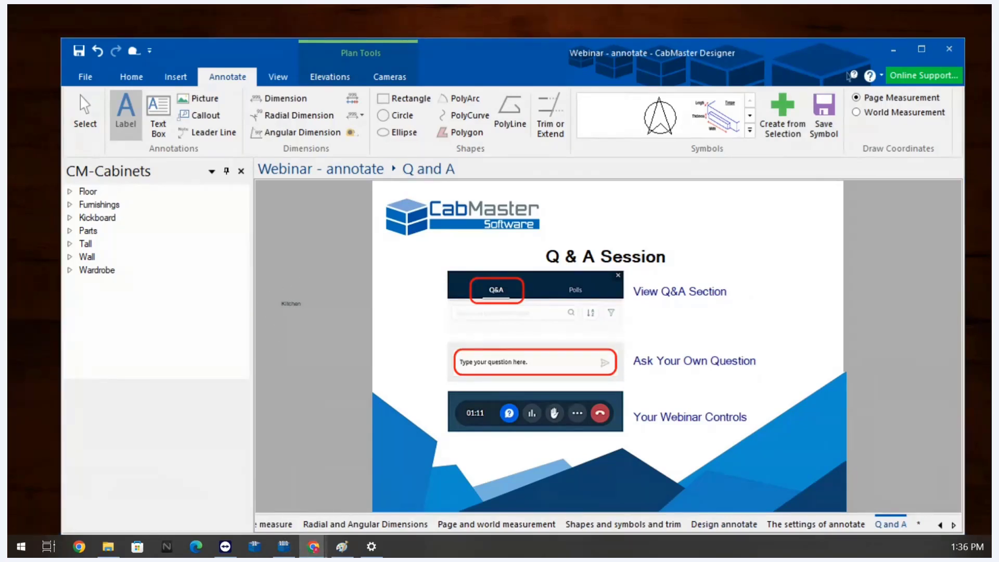